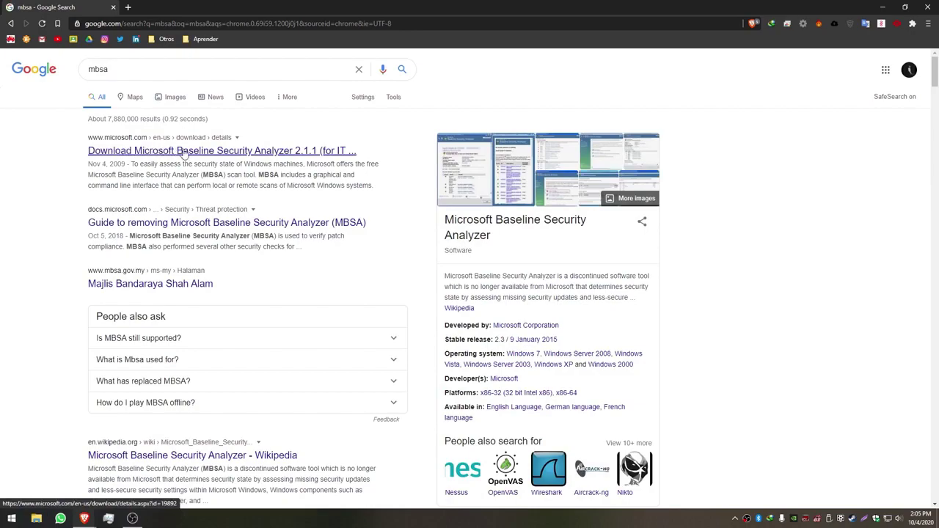
- Open the MBSA 2.1.1 download page and try its Download button
{"action": "left_click", "coordinate": [186, 151]}
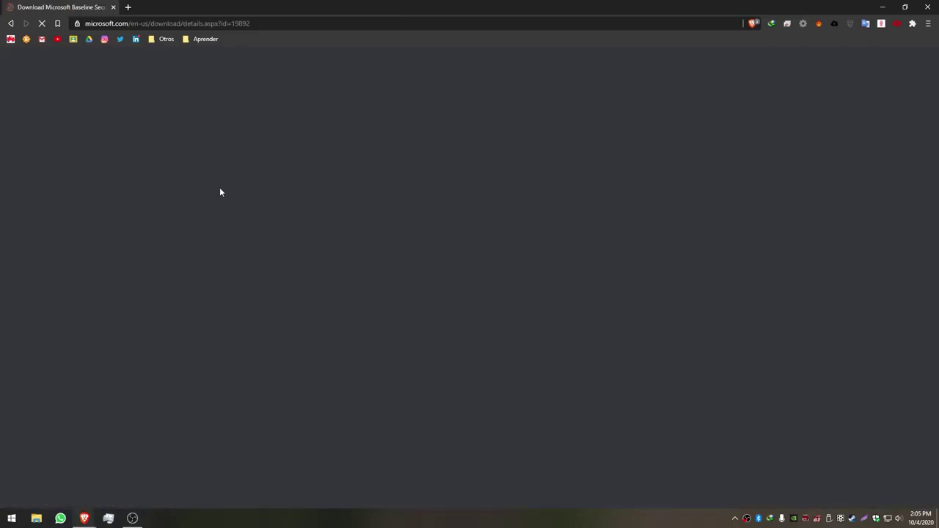
{"action": "scroll", "coordinate": [342, 291], "scroll_direction": "down", "scroll_amount": 1}
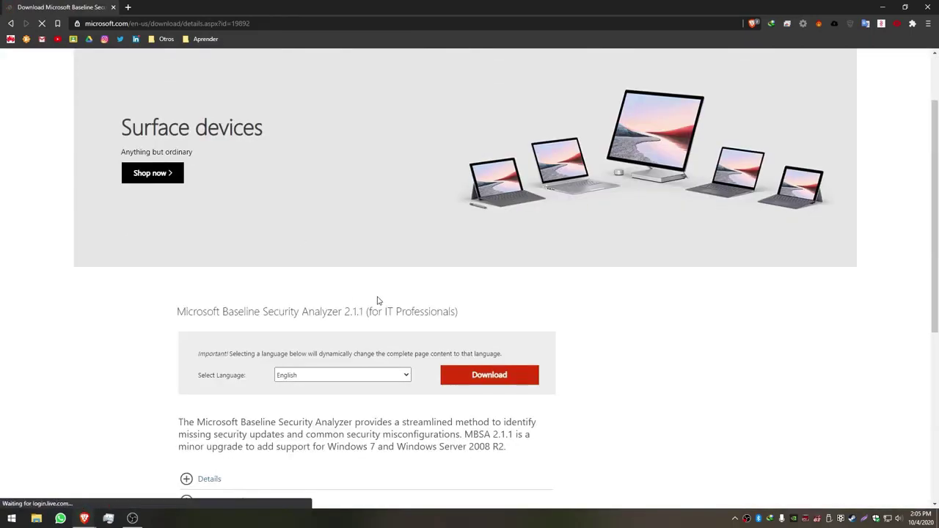
{"action": "scroll", "coordinate": [387, 305], "scroll_direction": "down", "scroll_amount": 2}
{"action": "left_click", "coordinate": [472, 283]}
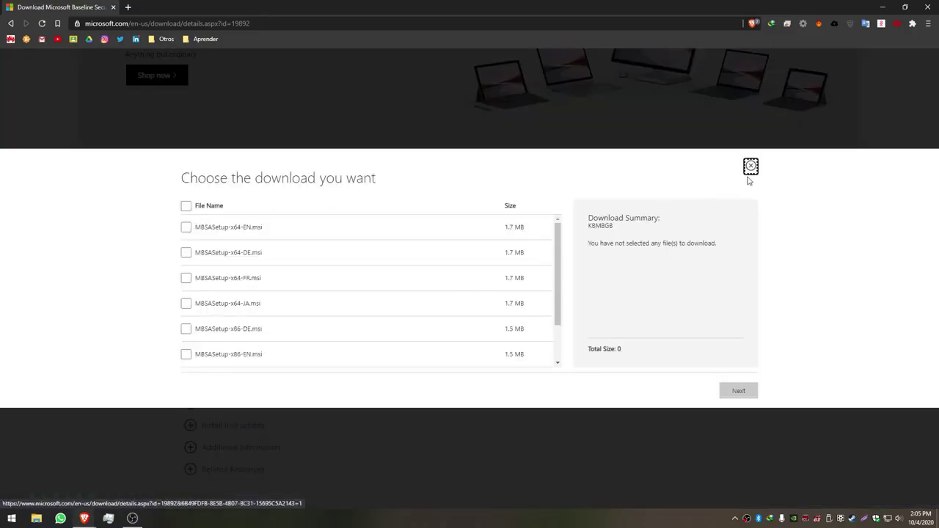
{"action": "left_click", "coordinate": [752, 167]}
- Save MBSASetup-x64-EN.msi to the Desktop through a new tab, then minimize Brave
{"action": "right_click", "coordinate": [505, 278]}
{"action": "left_click", "coordinate": [539, 281]}
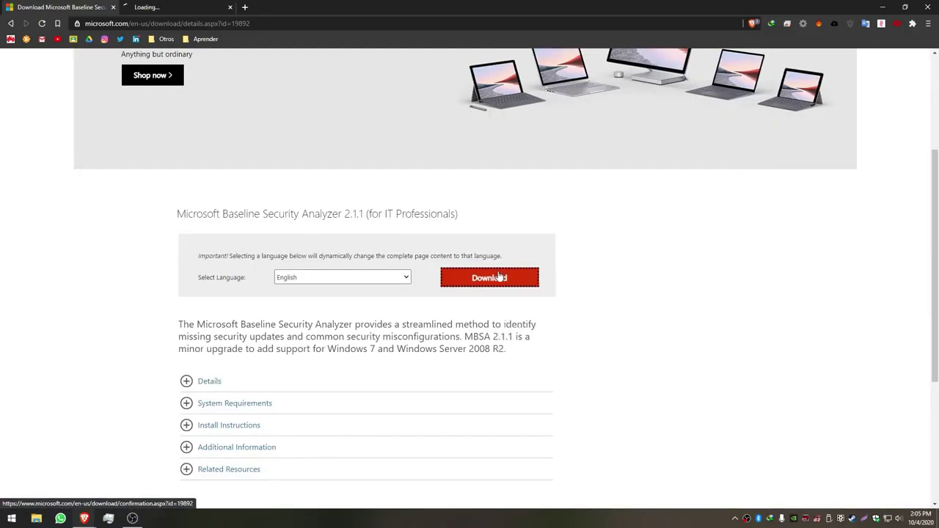
{"action": "left_click", "coordinate": [161, 7]}
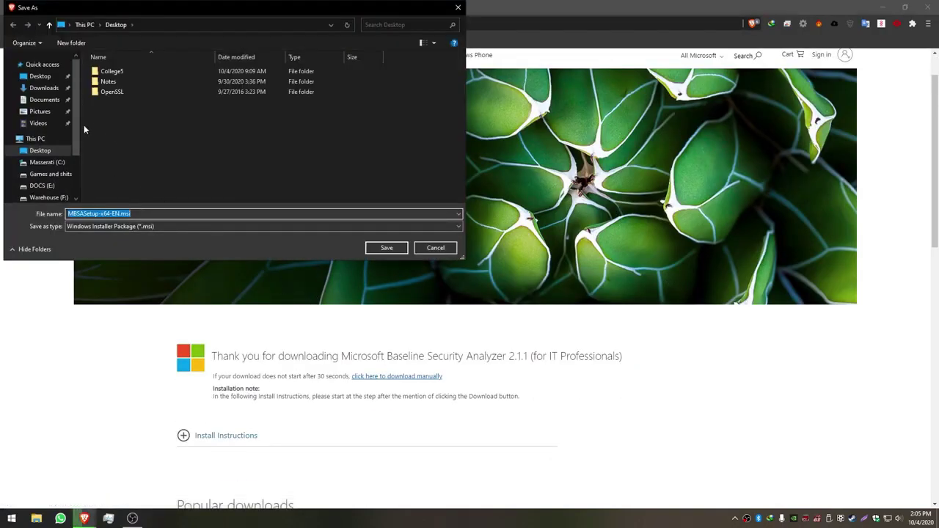
{"action": "left_click", "coordinate": [44, 77]}
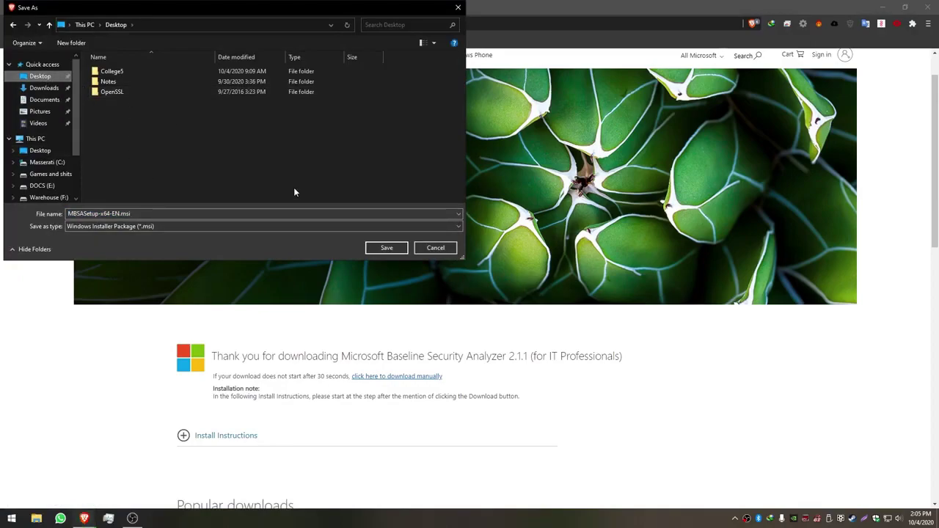
{"action": "left_click", "coordinate": [386, 248]}
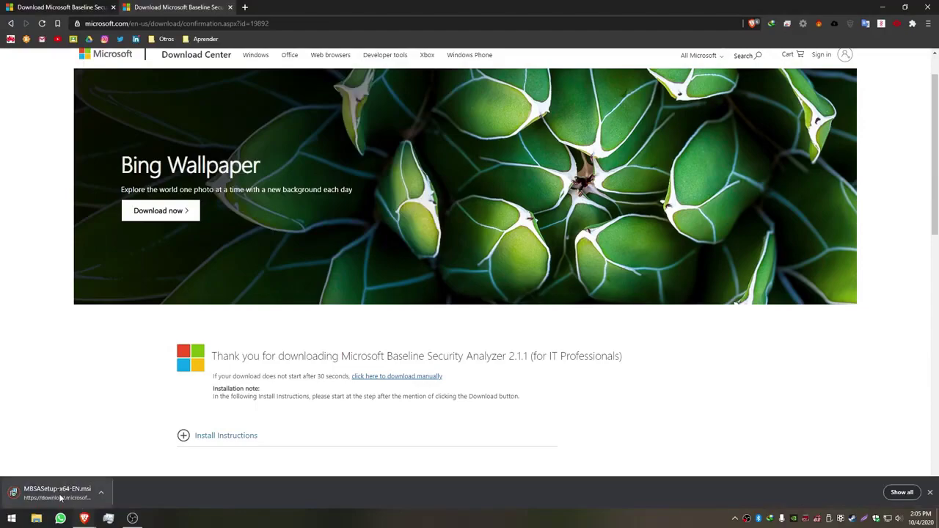
{"action": "left_click", "coordinate": [884, 9]}
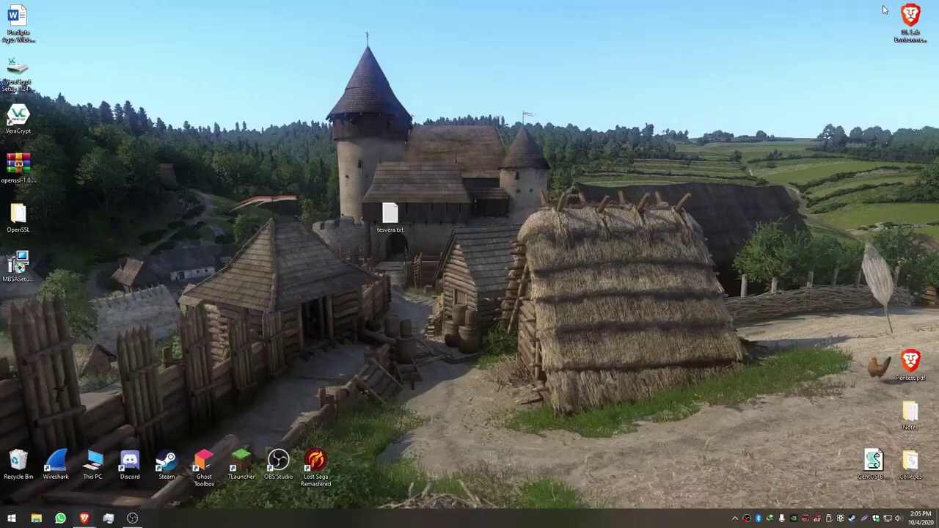
- Run MBSASetup-x64-EN.msi and install MBSA with the license accepted and default folder
{"action": "left_click", "coordinate": [23, 268]}
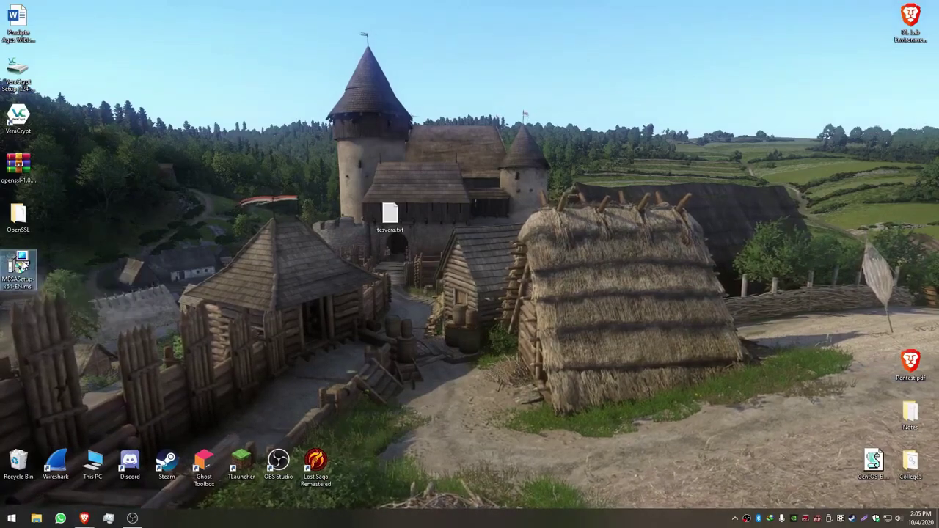
{"action": "right_click", "coordinate": [24, 268]}
{"action": "left_click", "coordinate": [90, 226]}
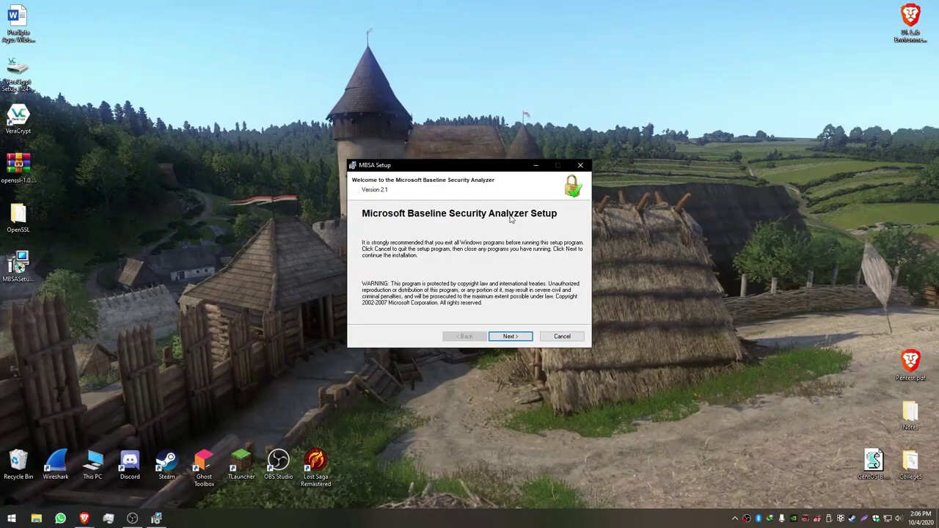
{"action": "left_click", "coordinate": [509, 337]}
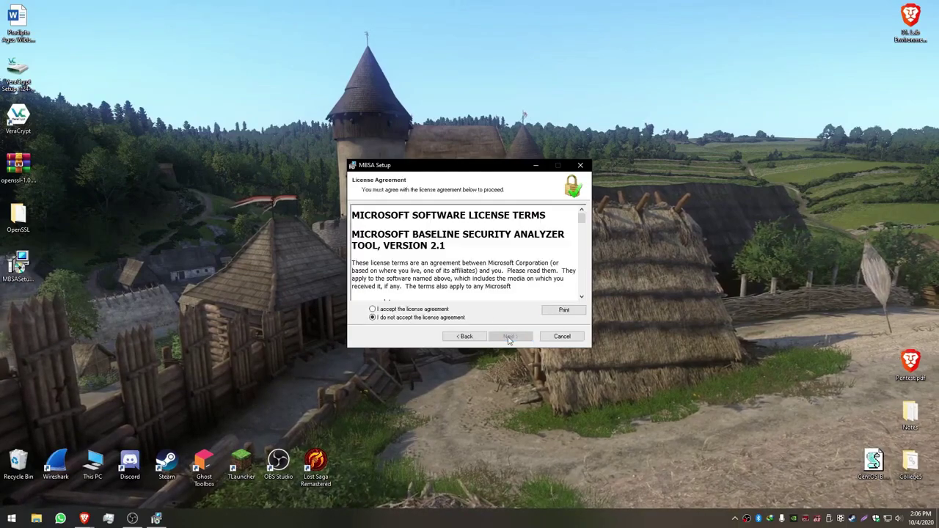
{"action": "left_click", "coordinate": [428, 310]}
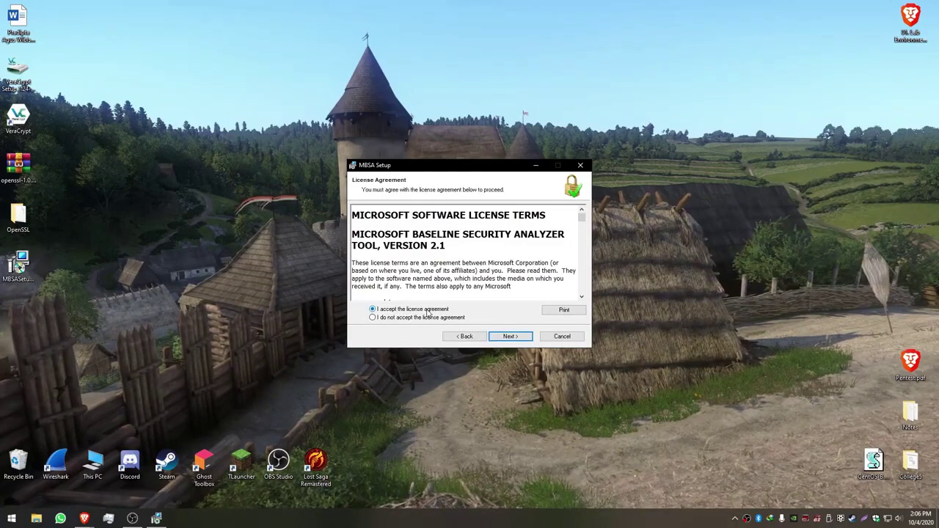
{"action": "left_click", "coordinate": [511, 336]}
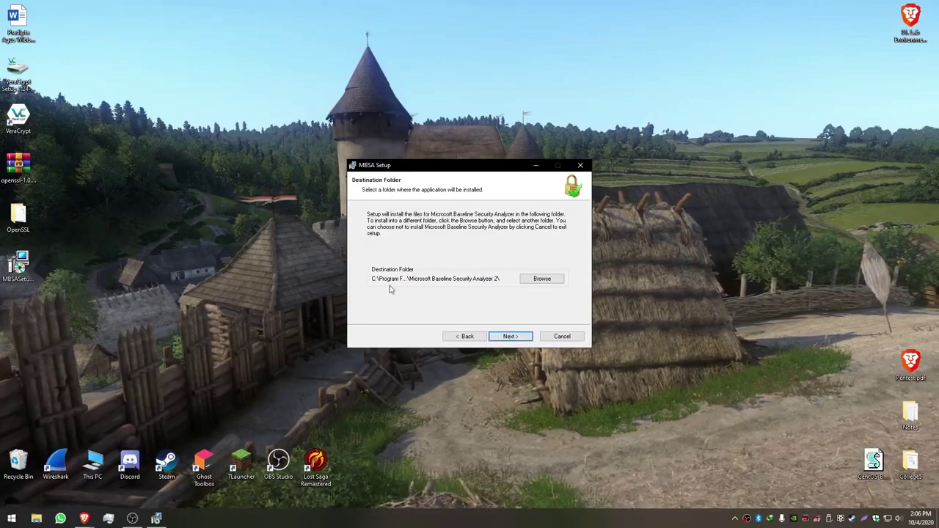
{"action": "left_click", "coordinate": [511, 336]}
{"action": "left_click", "coordinate": [511, 336]}
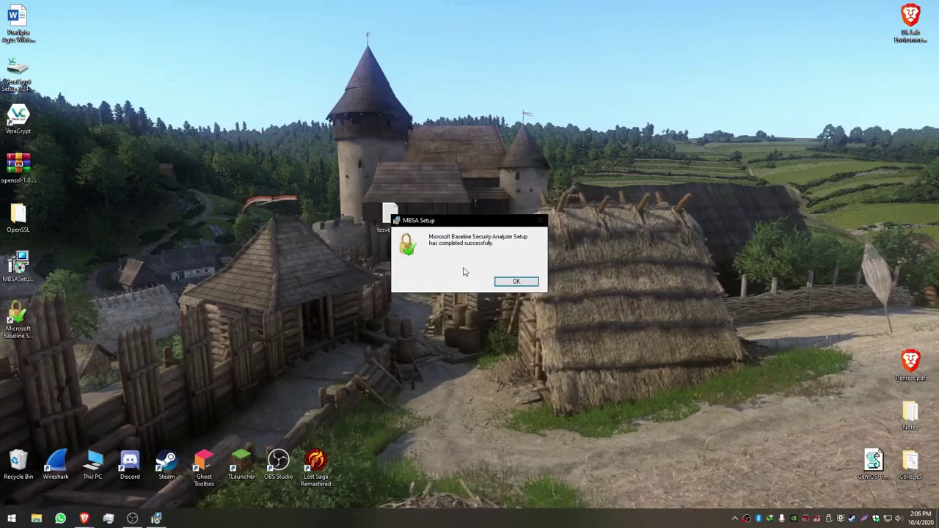
{"action": "left_click", "coordinate": [517, 283]}
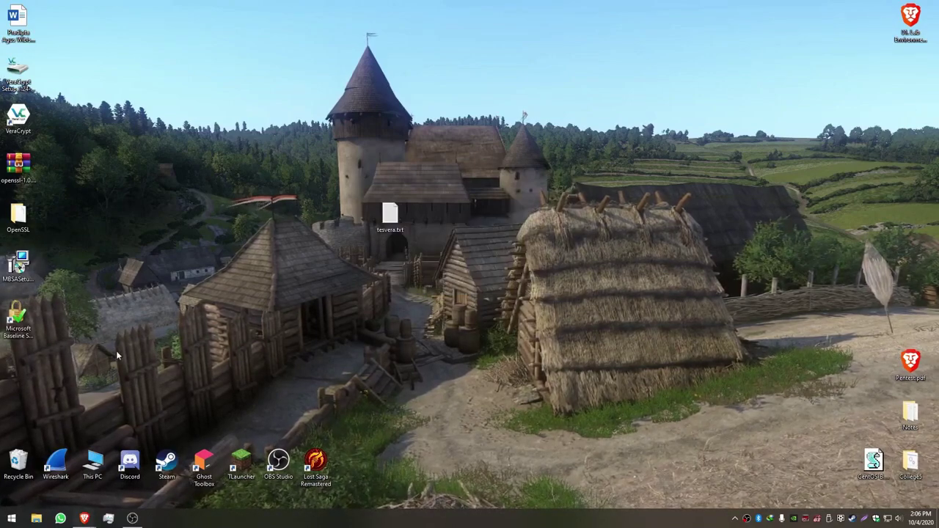
- Launch Microsoft Baseline Security Analyzer 2.1 from its desktop shortcut
{"action": "double_click", "coordinate": [22, 320]}
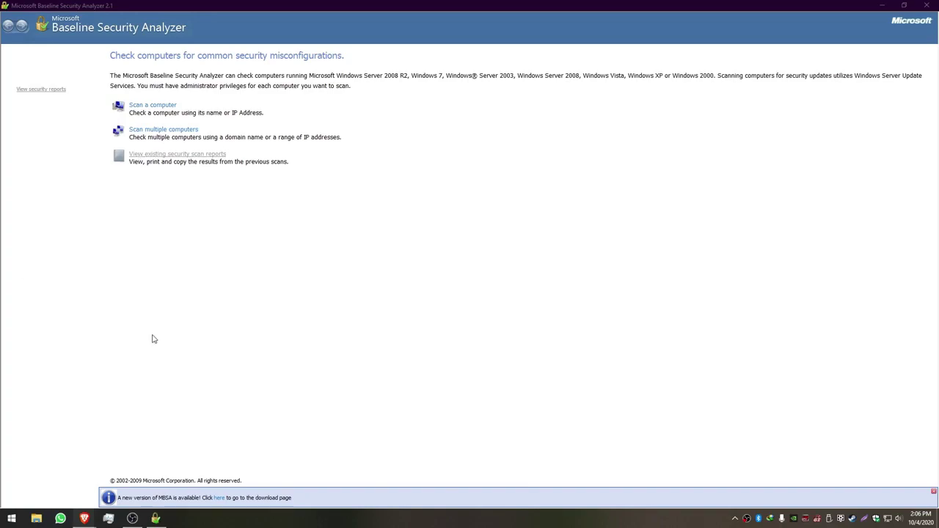
- Find Windows Defender Firewall with 'fire' and turn it off for private and public networks
{"action": "key", "text": "super"}
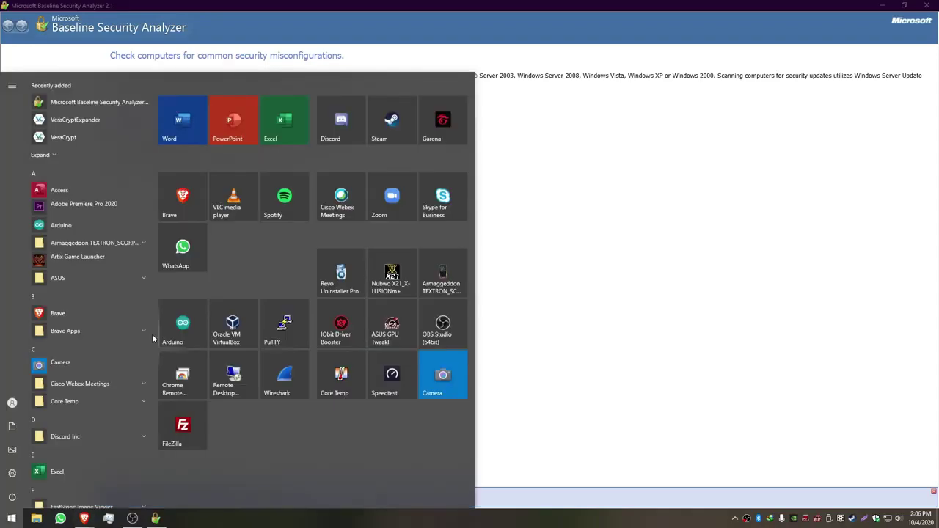
{"action": "type", "text": "fire"}
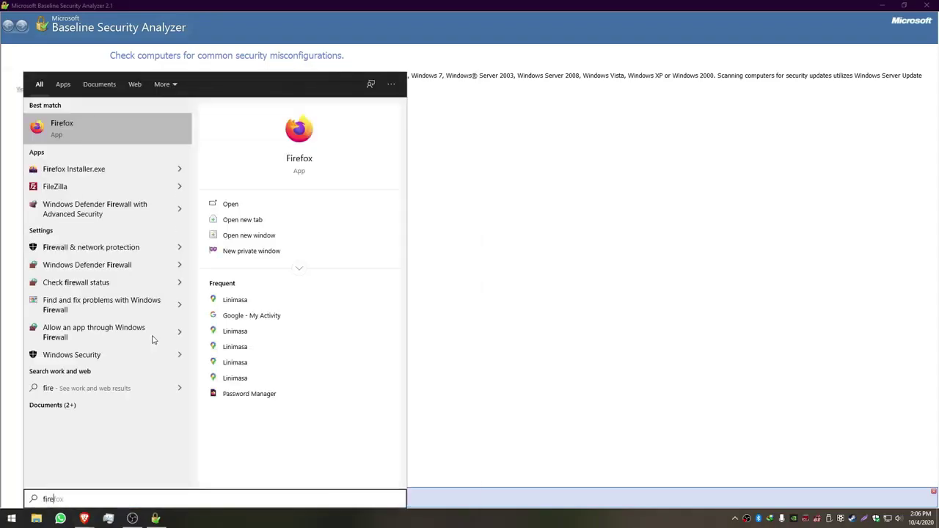
{"action": "left_click", "coordinate": [95, 268]}
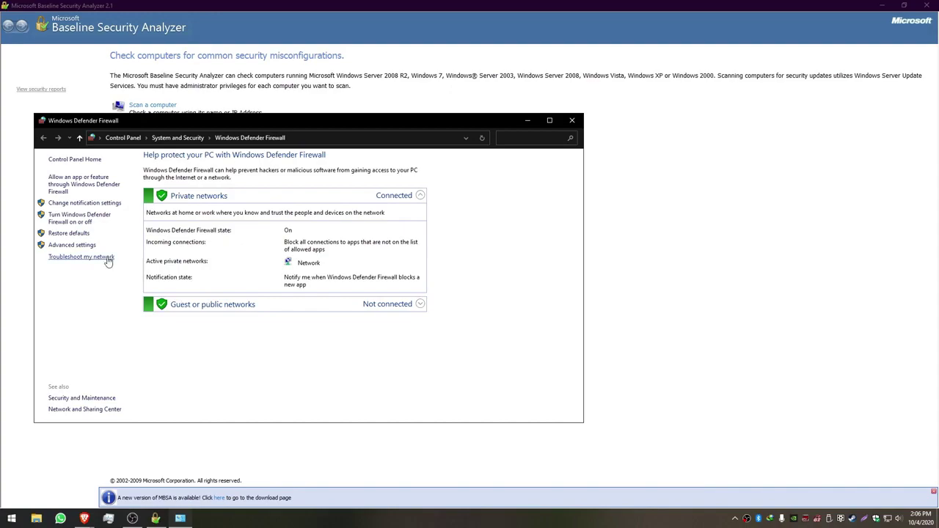
{"action": "left_click", "coordinate": [109, 218]}
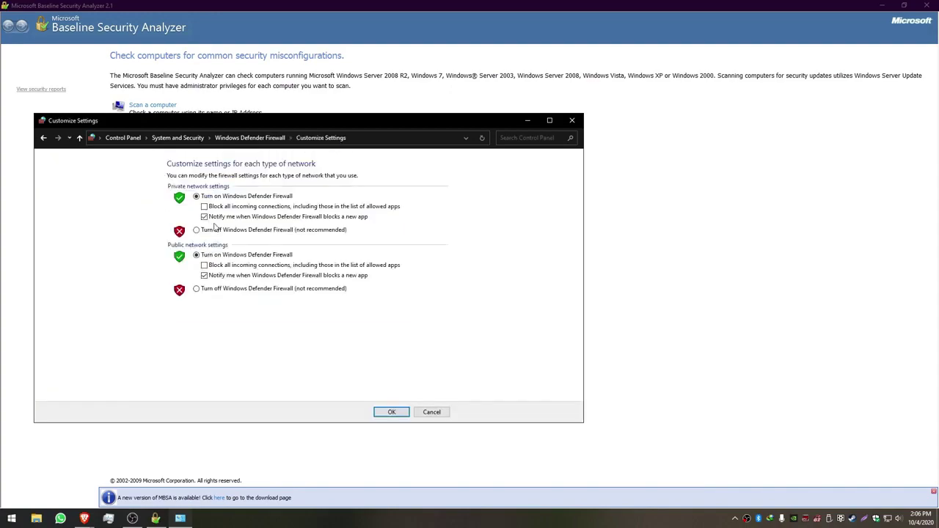
{"action": "left_click", "coordinate": [207, 231]}
{"action": "left_click", "coordinate": [223, 290]}
{"action": "left_click", "coordinate": [392, 413]}
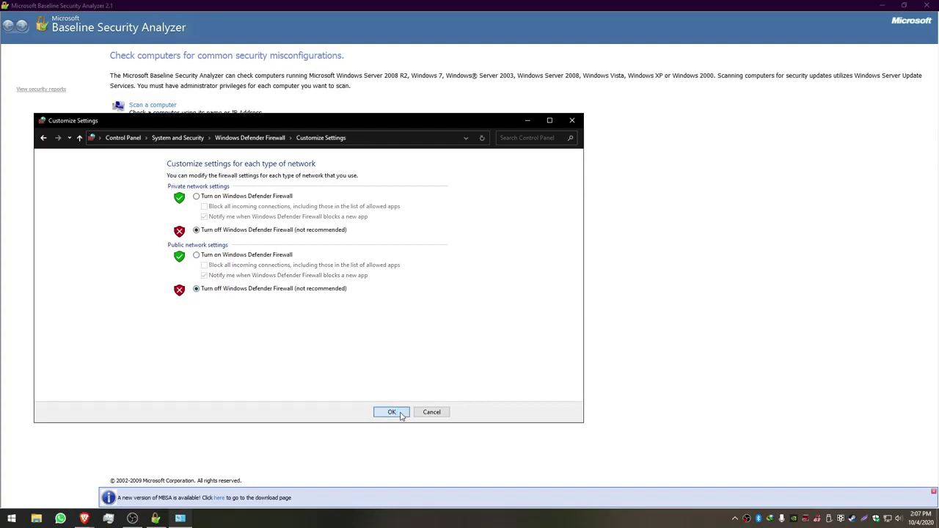
{"action": "left_click", "coordinate": [527, 120]}
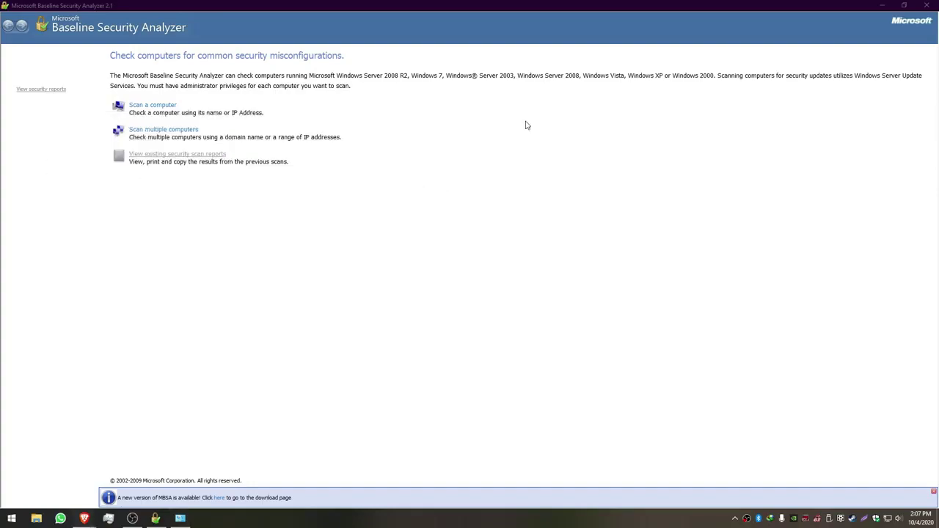
- Scan this computer, WORKGROUP - FOOLFACES-SEPT, for a security report
{"action": "left_click", "coordinate": [150, 107]}
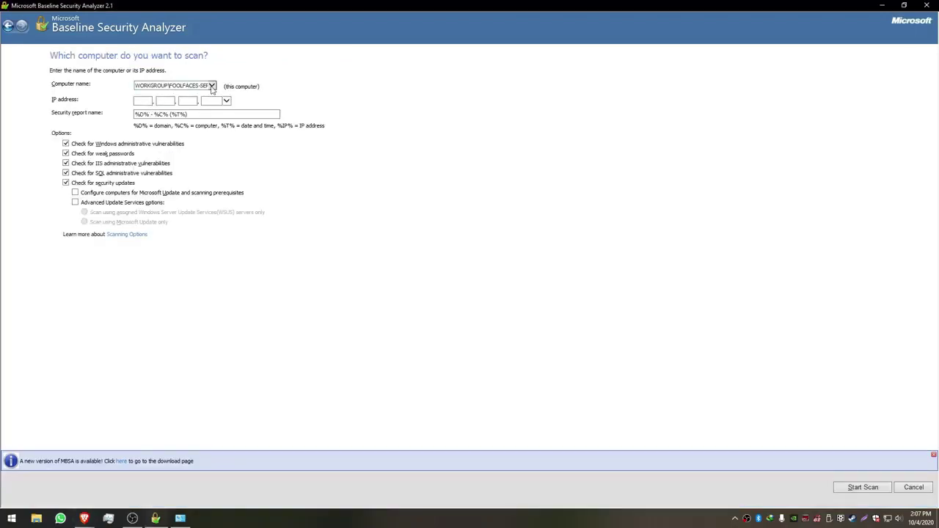
{"action": "left_click", "coordinate": [143, 100]}
{"action": "left_click", "coordinate": [860, 488]}
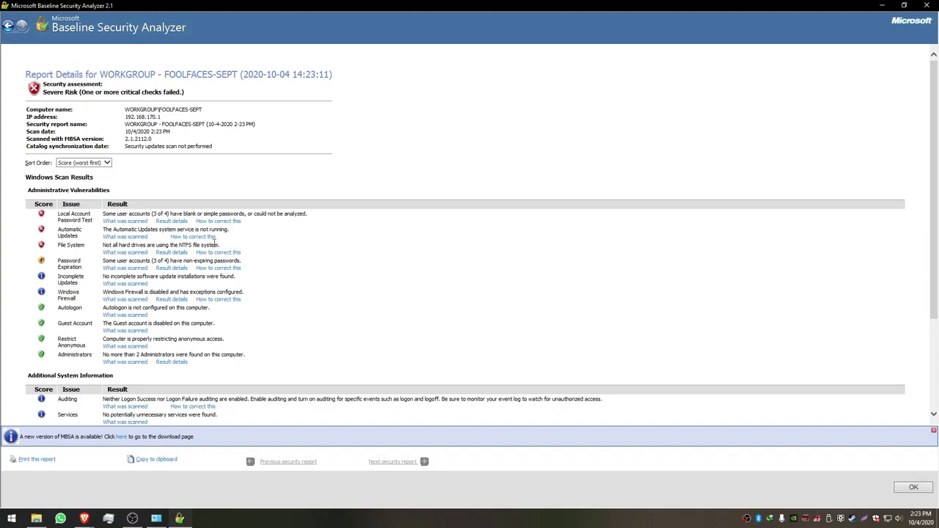
{"action": "scroll", "coordinate": [156, 258], "scroll_direction": "down", "scroll_amount": 1}
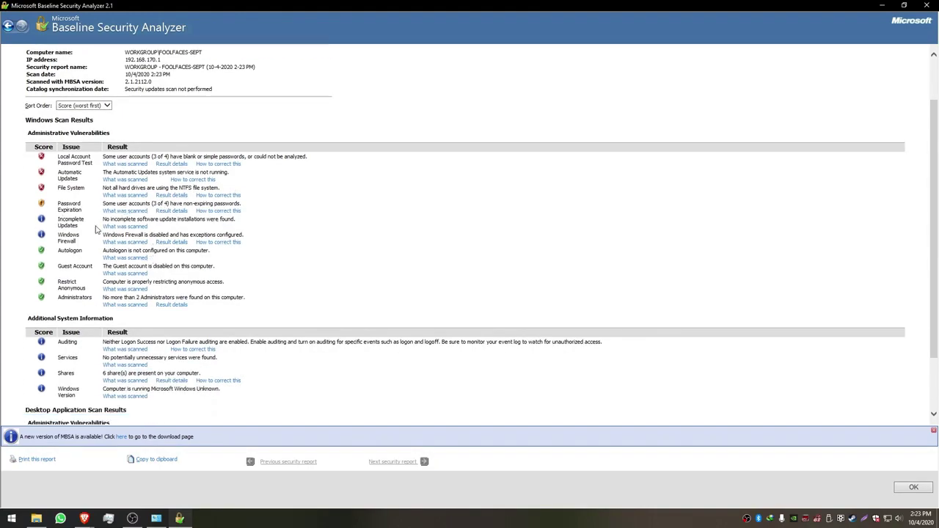
{"action": "scroll", "coordinate": [113, 281], "scroll_direction": "down", "scroll_amount": 1}
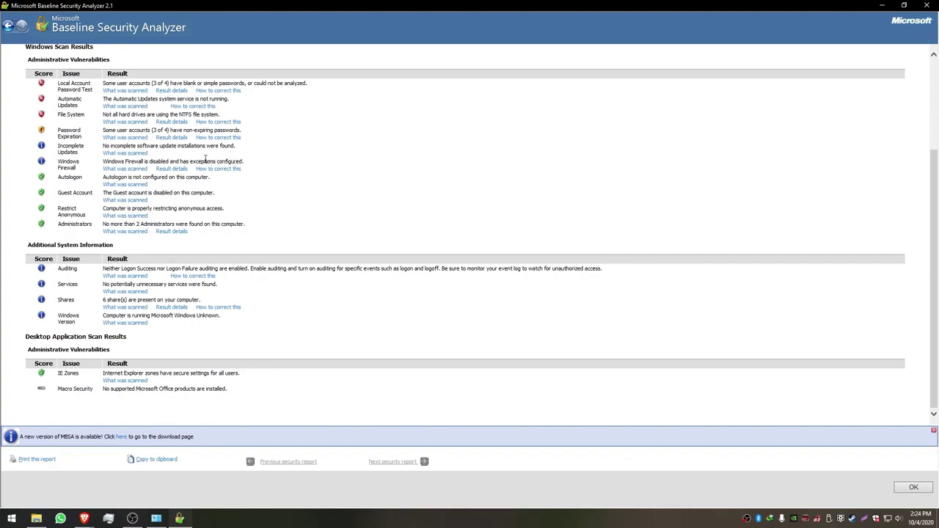
{"action": "scroll", "coordinate": [128, 196], "scroll_direction": "up", "scroll_amount": 2}
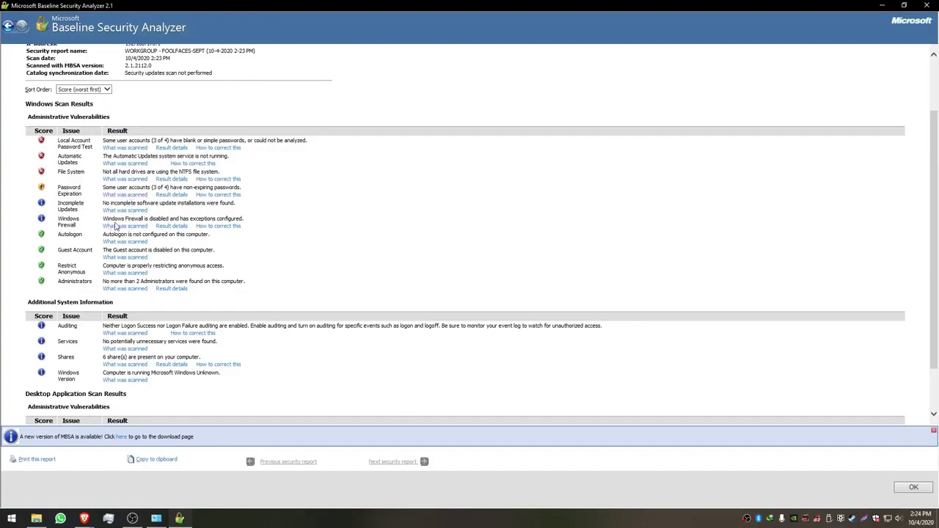
{"action": "scroll", "coordinate": [90, 213], "scroll_direction": "up", "scroll_amount": 3}
{"action": "scroll", "coordinate": [95, 198], "scroll_direction": "down", "scroll_amount": 6}
{"action": "scroll", "coordinate": [80, 211], "scroll_direction": "up", "scroll_amount": 6}
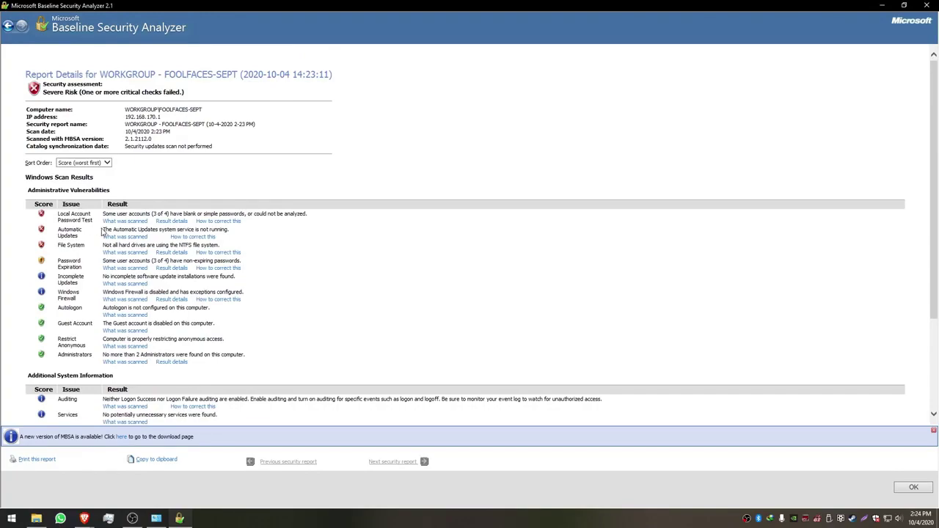
{"action": "scroll", "coordinate": [102, 232], "scroll_direction": "down", "scroll_amount": 5}
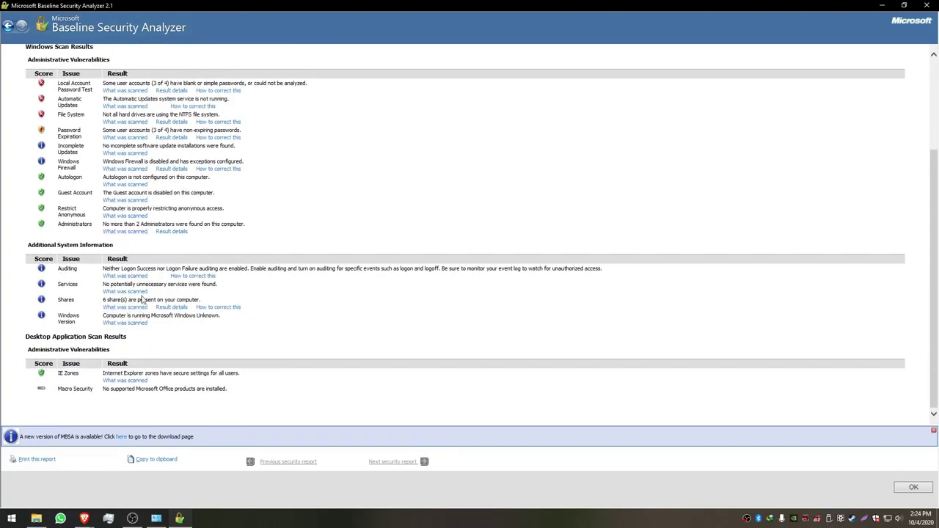
{"action": "scroll", "coordinate": [110, 345], "scroll_direction": "up", "scroll_amount": 1}
{"action": "scroll", "coordinate": [112, 345], "scroll_direction": "up", "scroll_amount": 5}
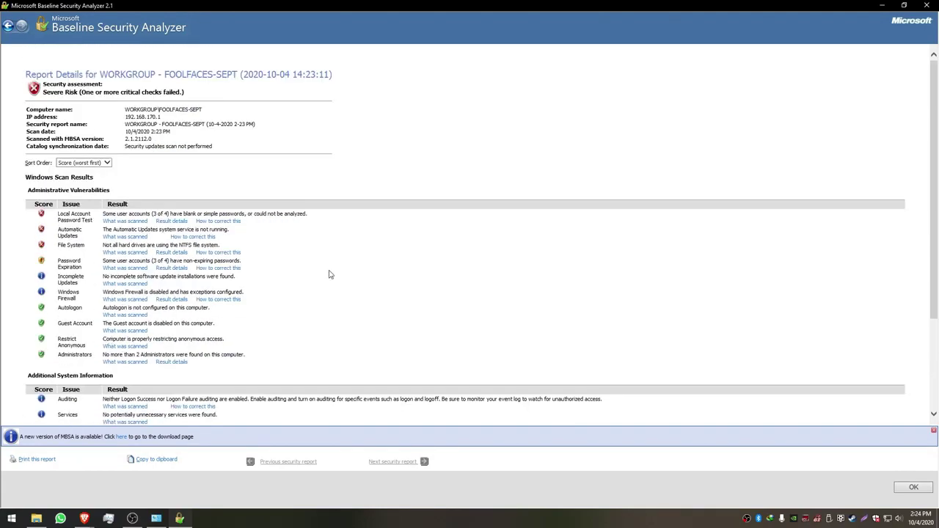
{"action": "scroll", "coordinate": [411, 231], "scroll_direction": "down", "scroll_amount": 5}
{"action": "scroll", "coordinate": [362, 240], "scroll_direction": "up", "scroll_amount": 5}
- Close the MBSA scan report and then the analyzer window
{"action": "left_click", "coordinate": [913, 488]}
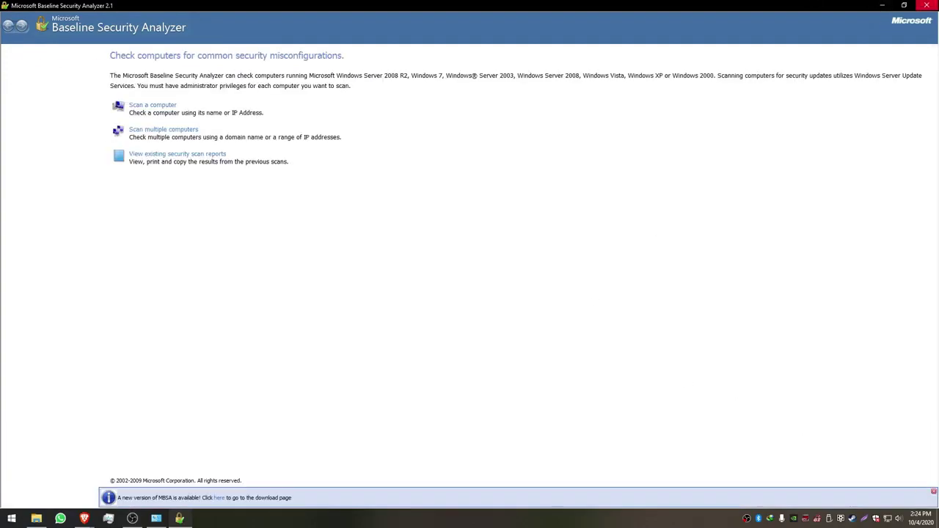
{"action": "left_click", "coordinate": [927, 5]}
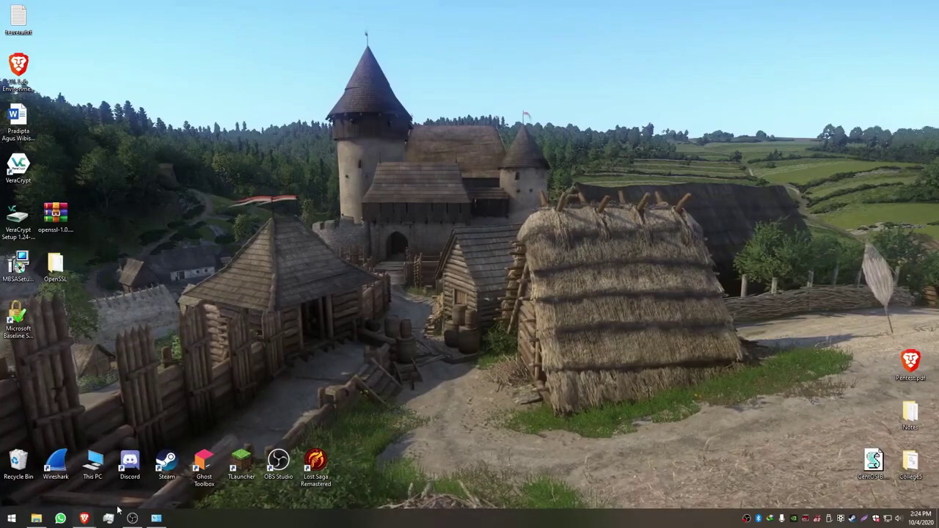
- Restore Brave and replace the old MBSA tabs with a fresh empty tab
{"action": "mouse_move", "coordinate": [86, 519]}
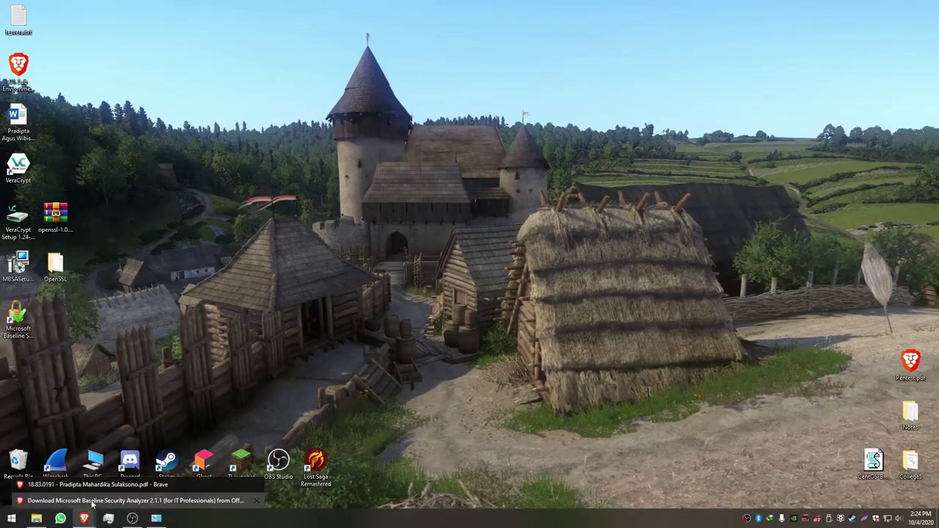
{"action": "left_click", "coordinate": [103, 500]}
{"action": "left_click", "coordinate": [230, 7]}
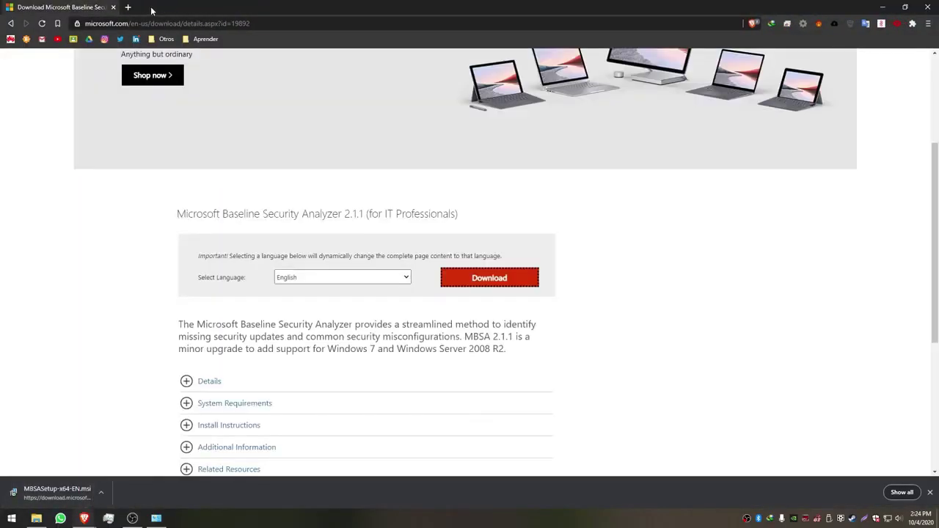
{"action": "left_click", "coordinate": [128, 7]}
{"action": "left_click", "coordinate": [114, 8]}
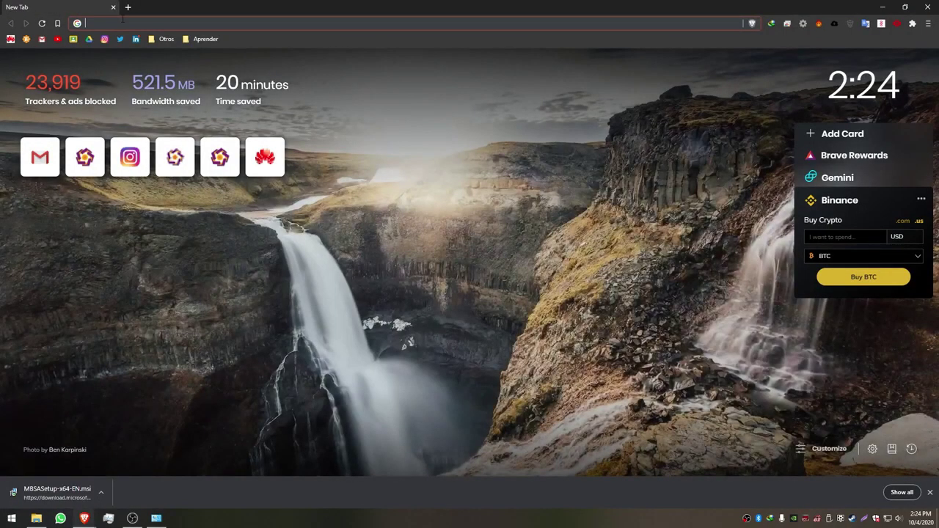
- Search 'kiwi', open kiwisyslog.com and start the Kiwi Syslog Server free trial
{"action": "type", "text": "kiwi"}
{"action": "key", "text": "Return"}
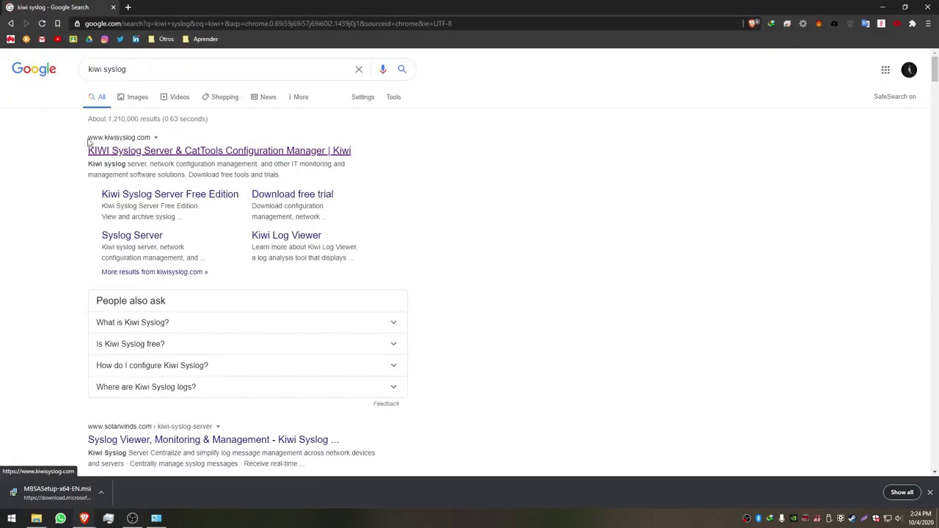
{"action": "left_click", "coordinate": [194, 152]}
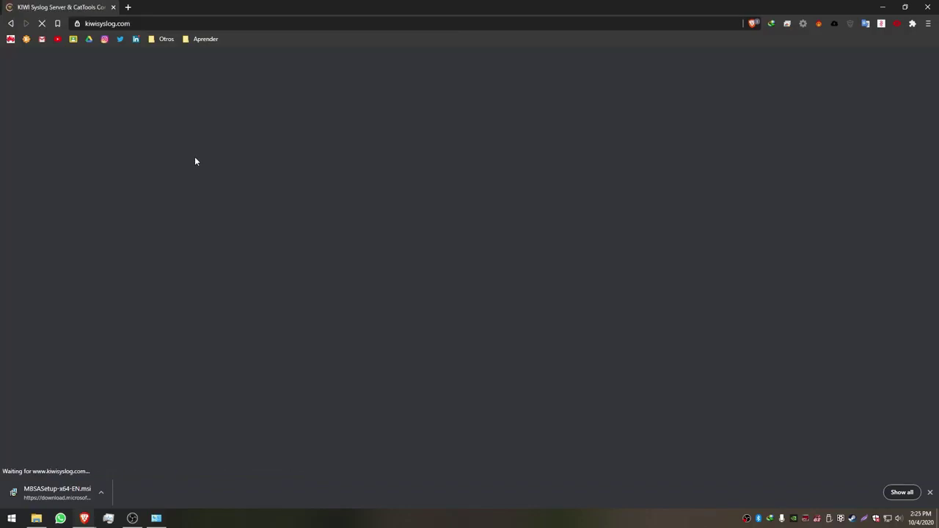
{"action": "scroll", "coordinate": [256, 279], "scroll_direction": "down", "scroll_amount": 1}
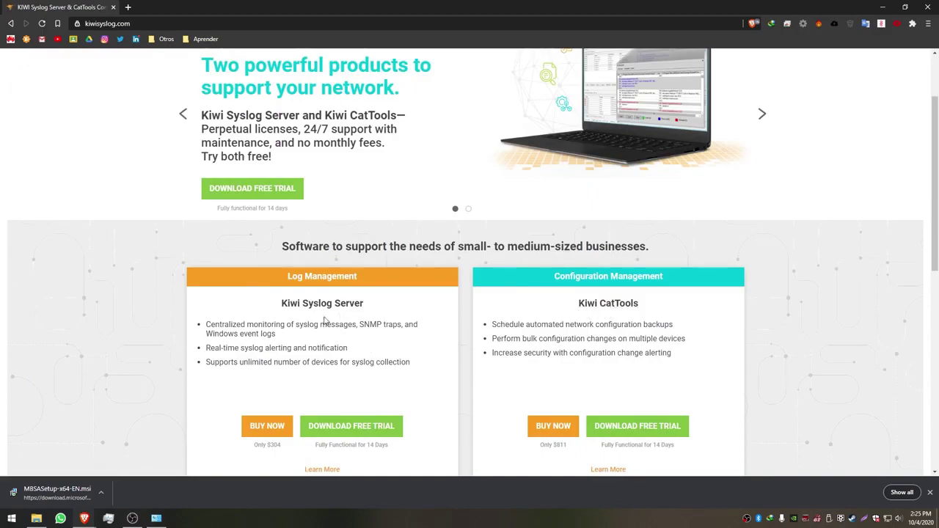
{"action": "scroll", "coordinate": [351, 342], "scroll_direction": "down", "scroll_amount": 1}
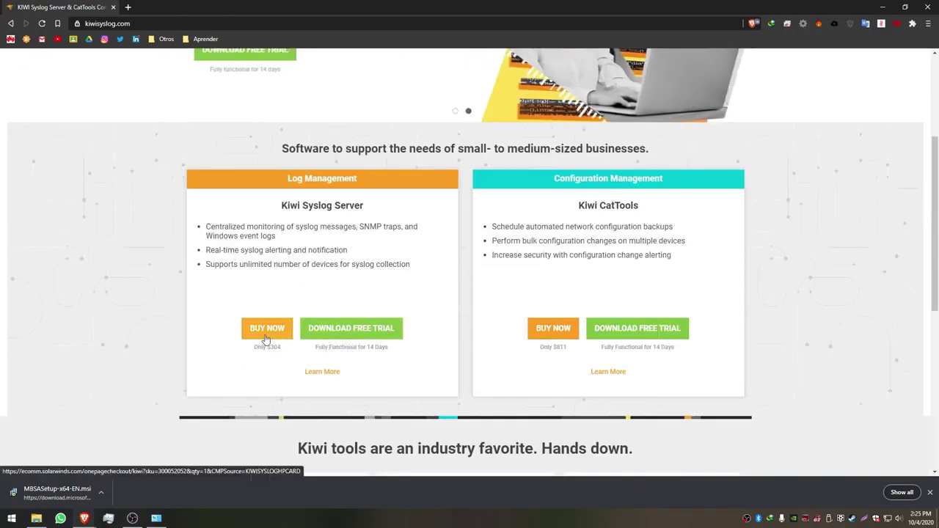
{"action": "left_click", "coordinate": [362, 332]}
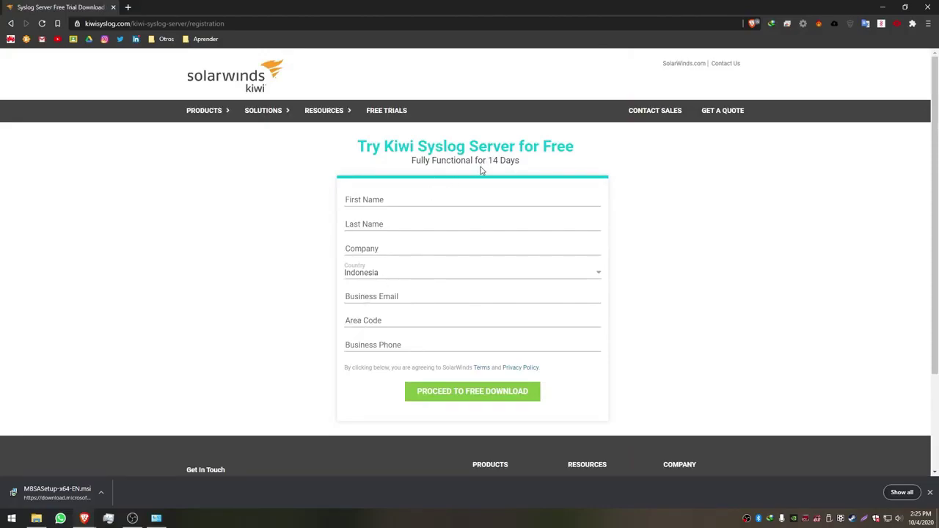
- Fill in the first and last name fields on the trial form
{"action": "left_click", "coordinate": [380, 200]}
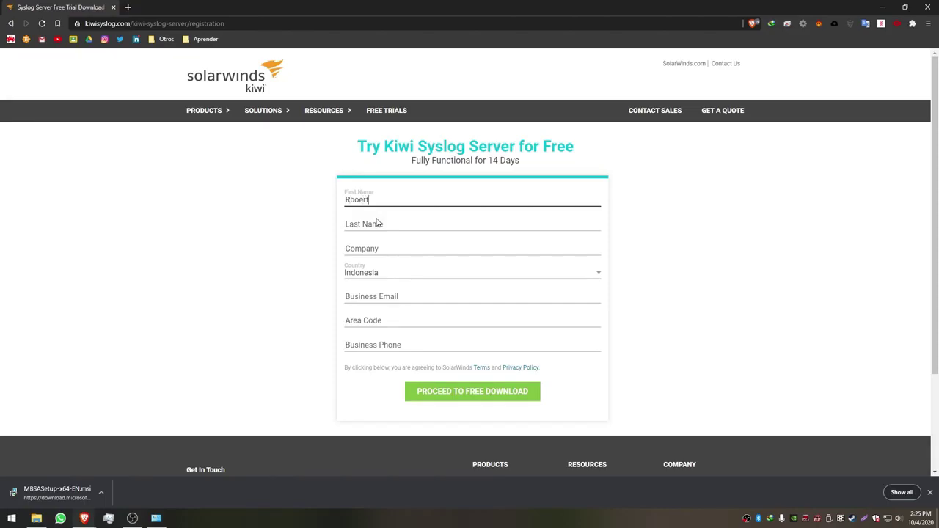
{"action": "left_click", "coordinate": [377, 222]}
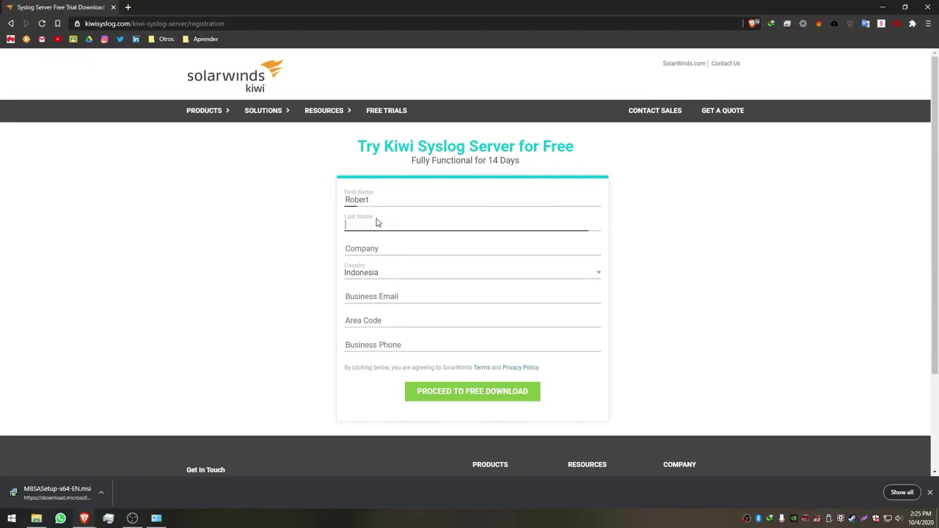
{"action": "type", "text": "Langdon"}
{"action": "key", "text": "Tab"}
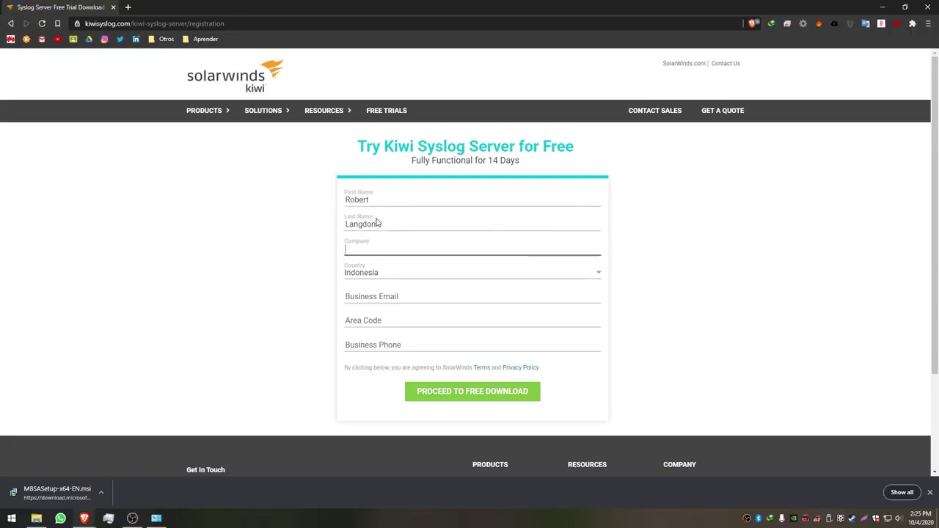
{"action": "key", "text": "Tab"}
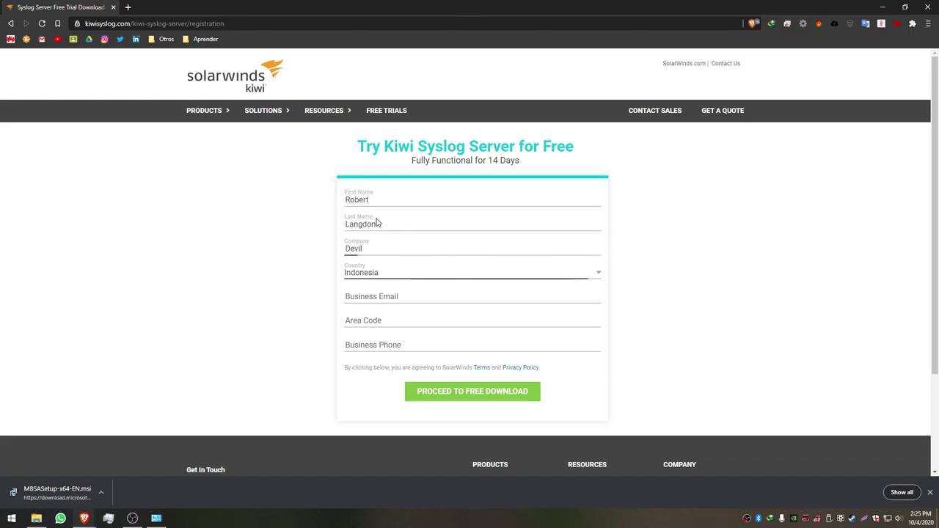
- Enter the business email and phone number, then submit for the free download
{"action": "left_click", "coordinate": [378, 298]}
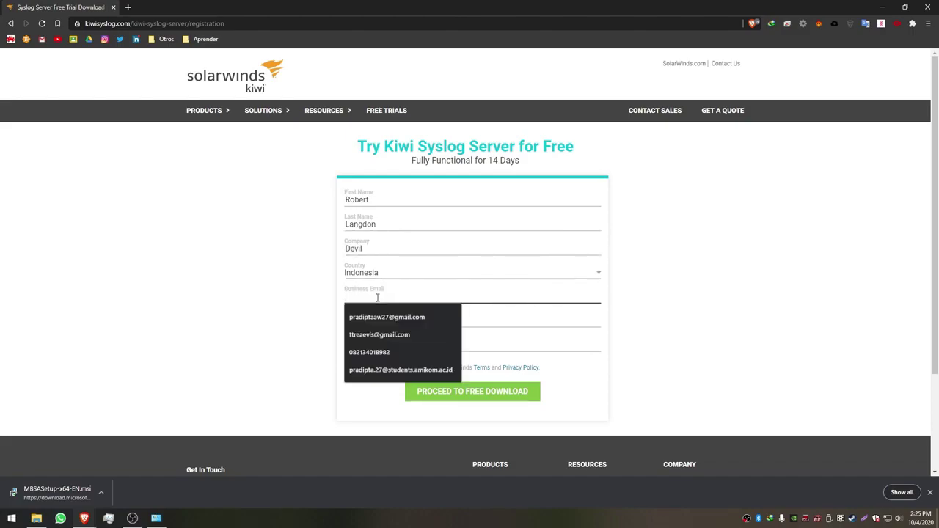
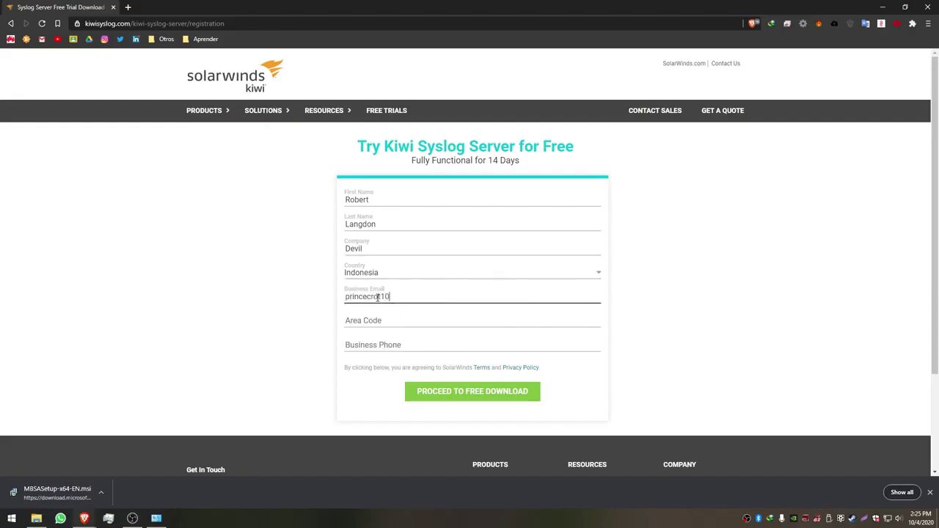
{"action": "key", "text": "Tab"}
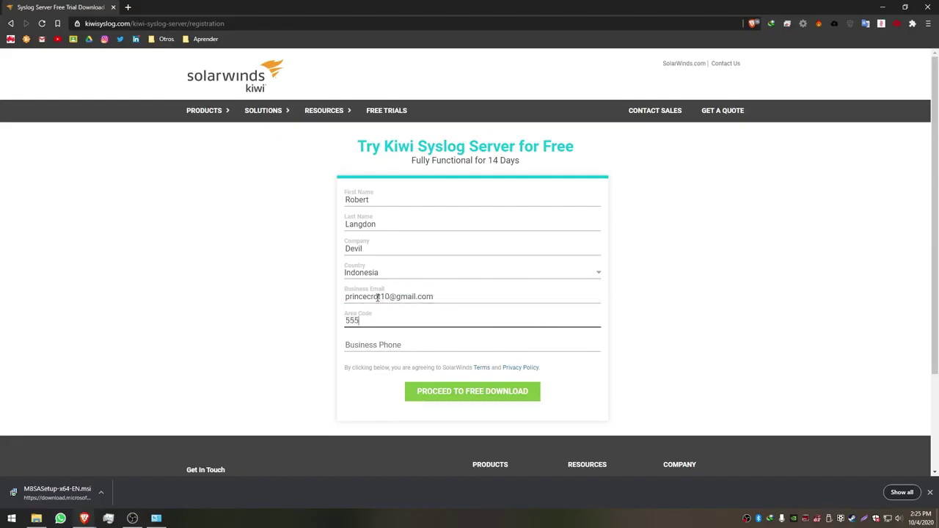
{"action": "left_click", "coordinate": [390, 345]}
{"action": "left_click", "coordinate": [372, 321]}
{"action": "left_click", "coordinate": [369, 344]}
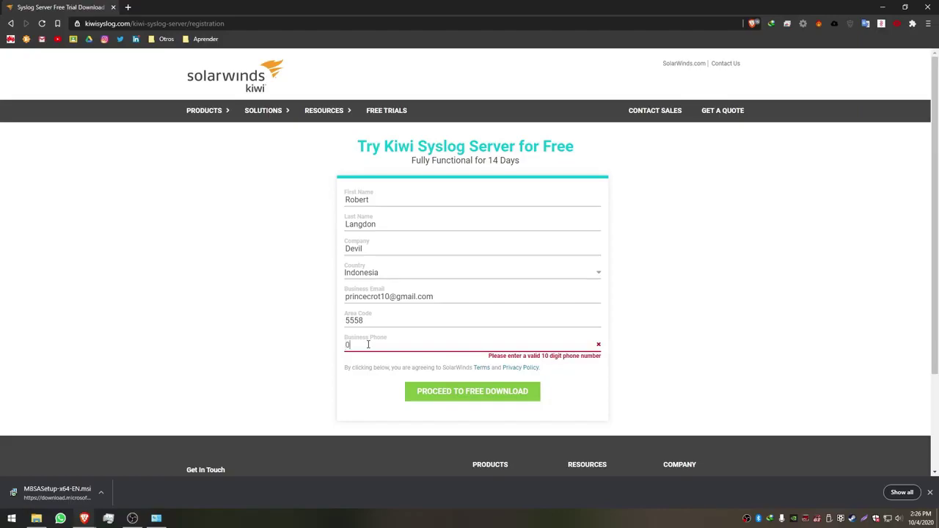
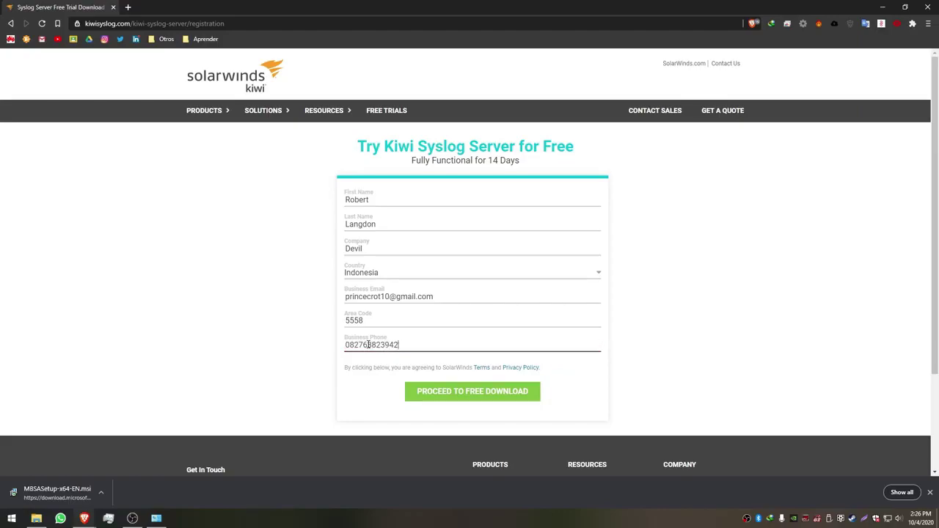
{"action": "left_click", "coordinate": [489, 393]}
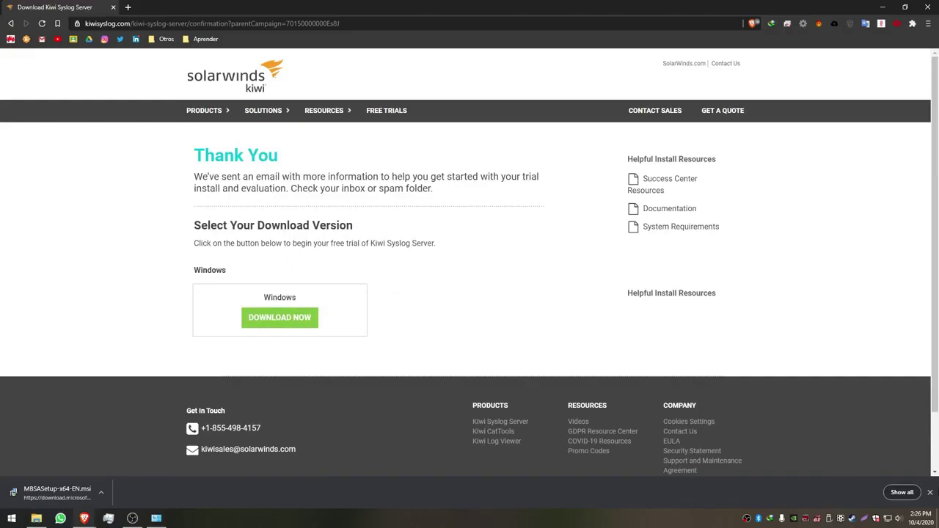
- Save the 73.2 MB Windows Kiwi Syslog Server zip to the Desktop, then minimize Brave
{"action": "left_click", "coordinate": [930, 492]}
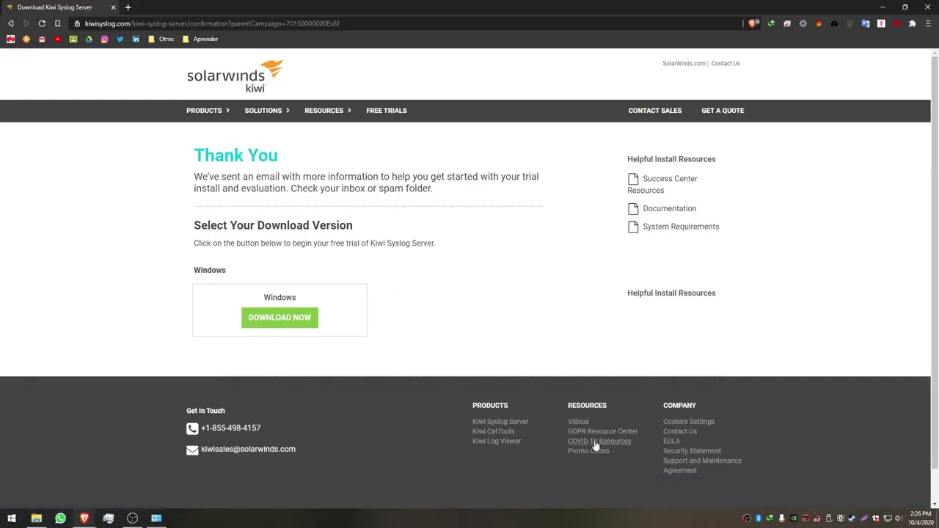
{"action": "left_click", "coordinate": [288, 327]}
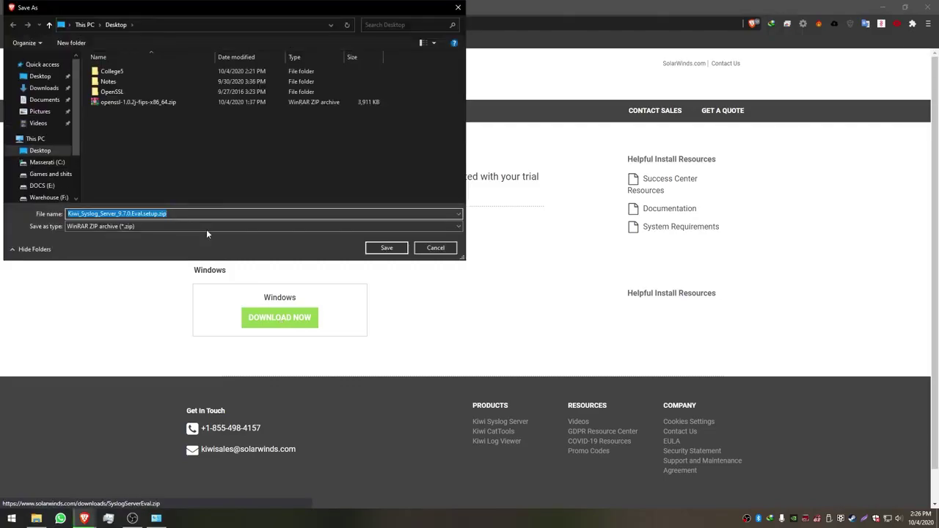
{"action": "left_click", "coordinate": [387, 249]}
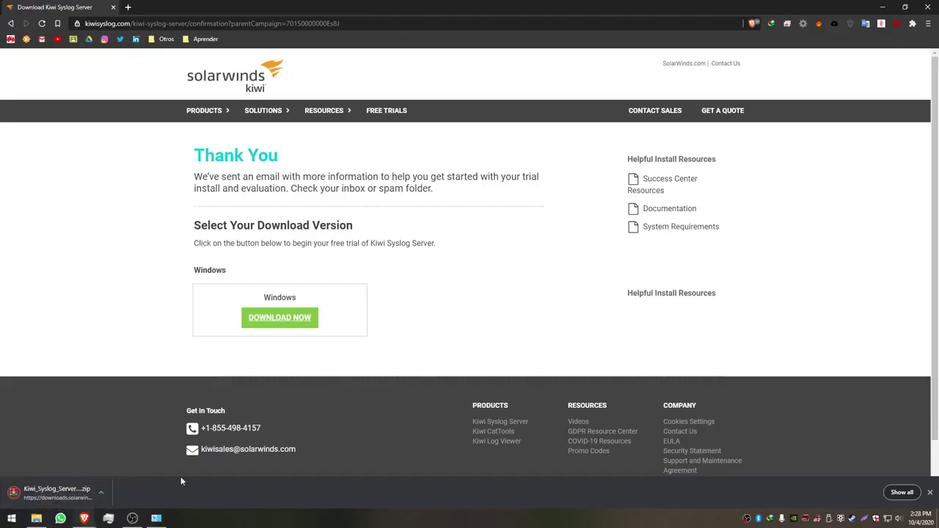
{"action": "left_click", "coordinate": [930, 492]}
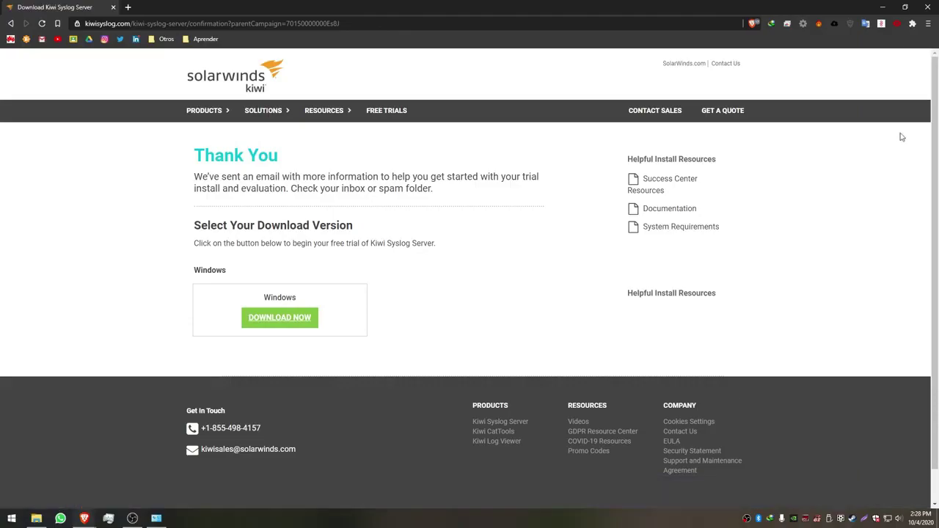
{"action": "left_click", "coordinate": [884, 9]}
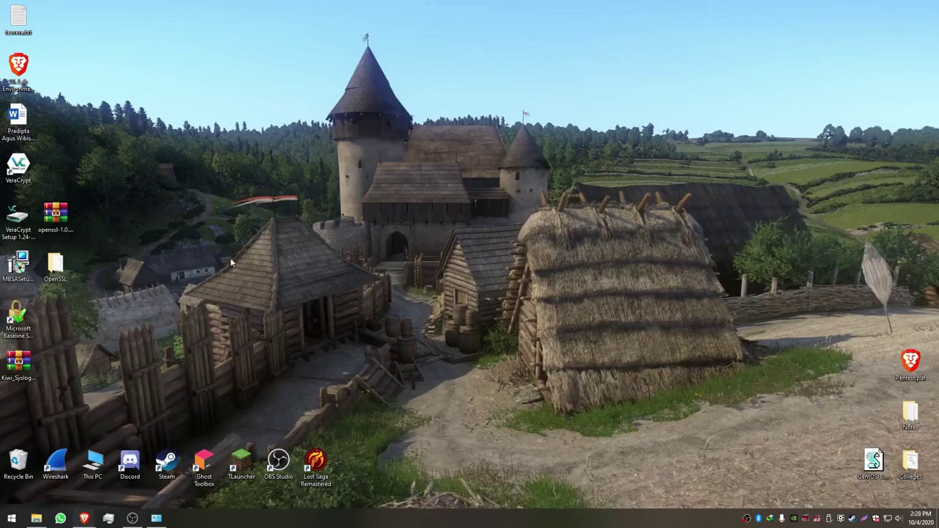
- Move the Kiwi_Syslog_Server_9.7.0.Eval.setup.zip to the top-left and extract it there
{"action": "left_click_drag", "start_coordinate": [35, 355], "coordinate": [77, 69]}
{"action": "right_click", "coordinate": [56, 70]}
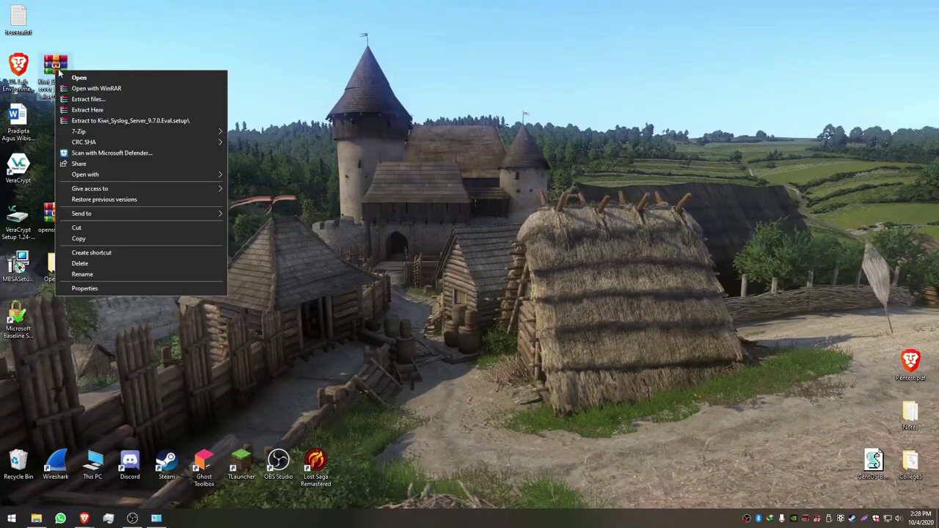
{"action": "left_click", "coordinate": [95, 108]}
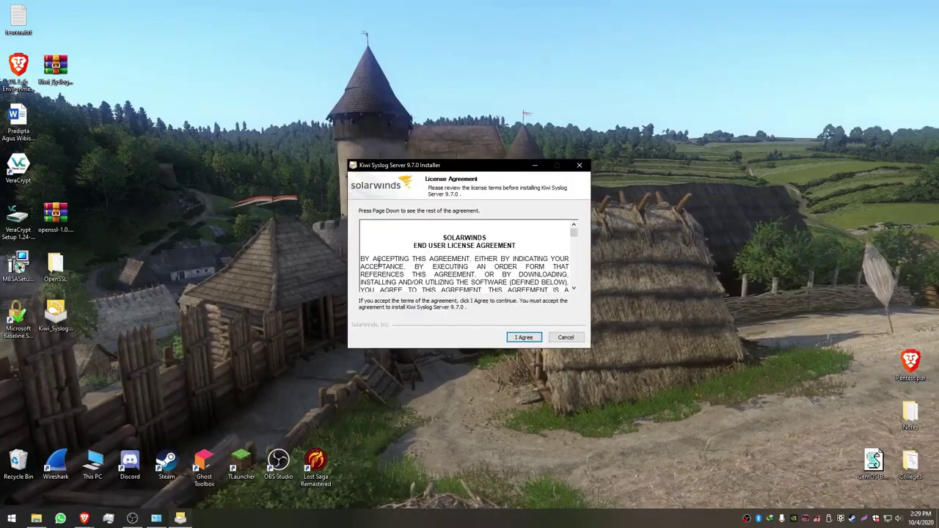
- Install Kiwi Syslog Server 9.7.0 as a LocalSystem service with default components, skipping the Web Access logging rule
{"action": "left_click", "coordinate": [522, 337]}
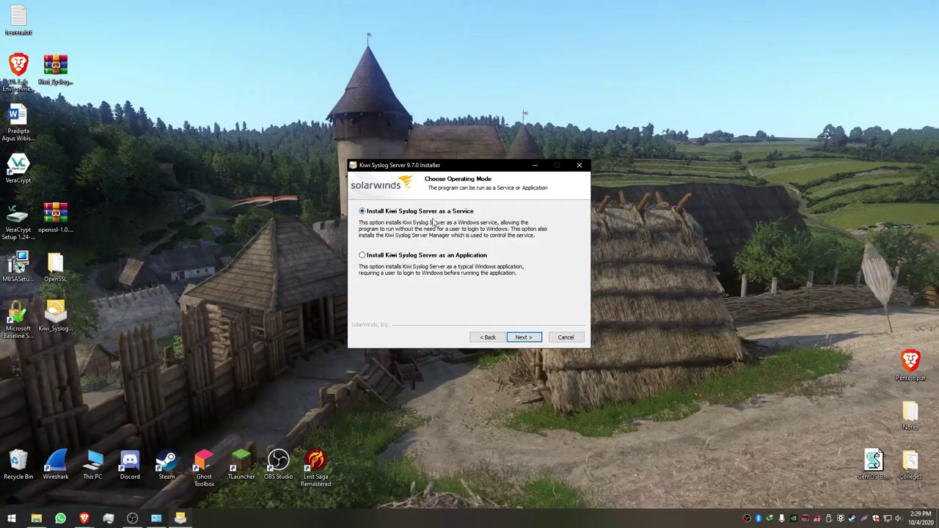
{"action": "left_click", "coordinate": [527, 339]}
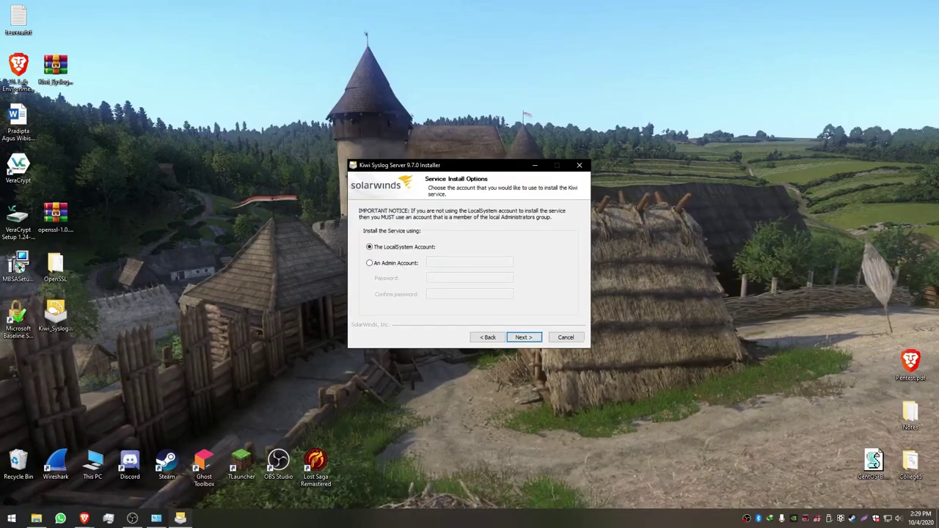
{"action": "left_click", "coordinate": [525, 339]}
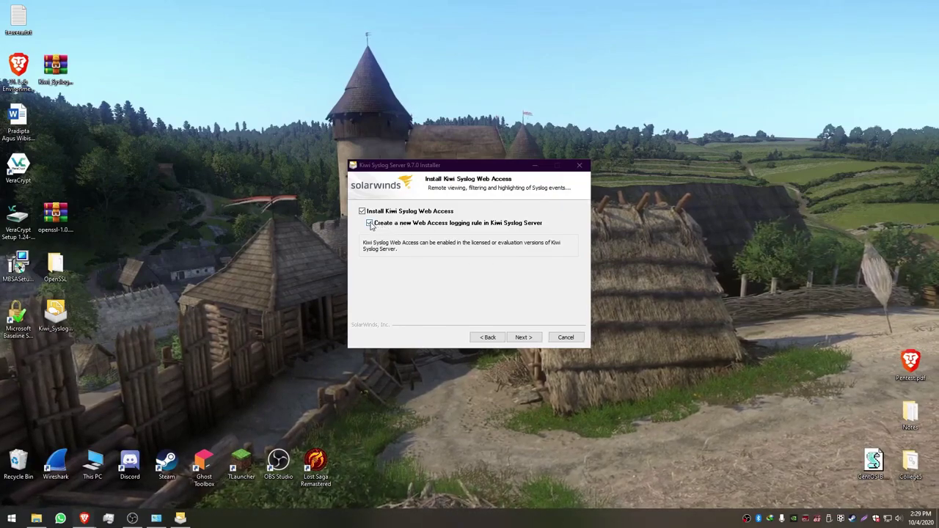
{"action": "left_click", "coordinate": [370, 223]}
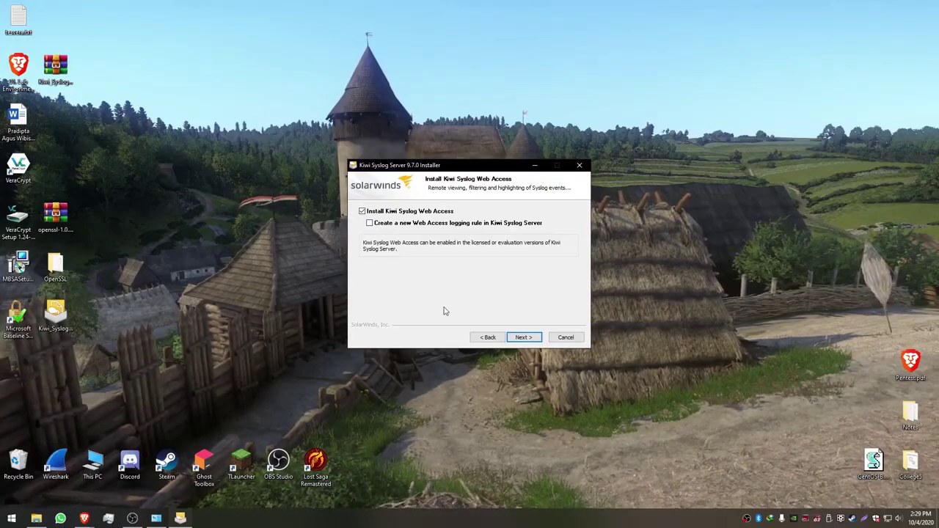
{"action": "left_click", "coordinate": [524, 339]}
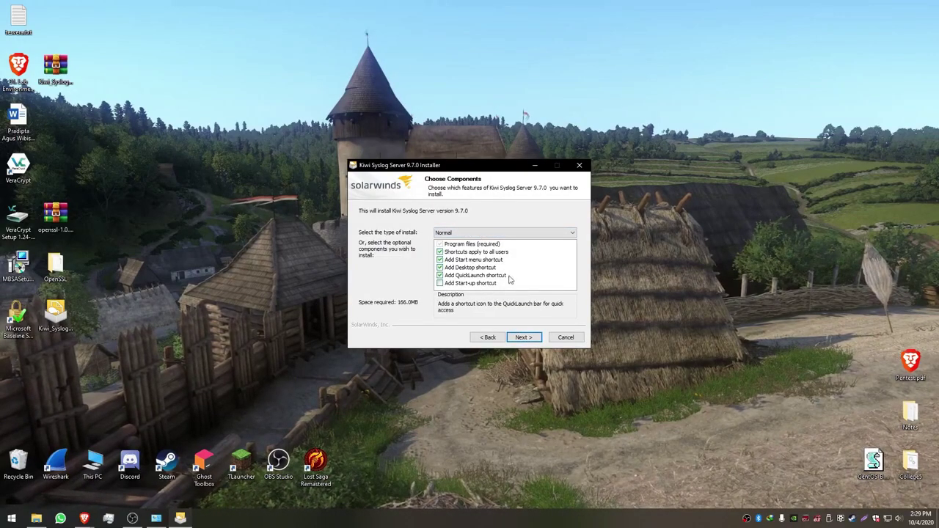
{"action": "left_click", "coordinate": [524, 340]}
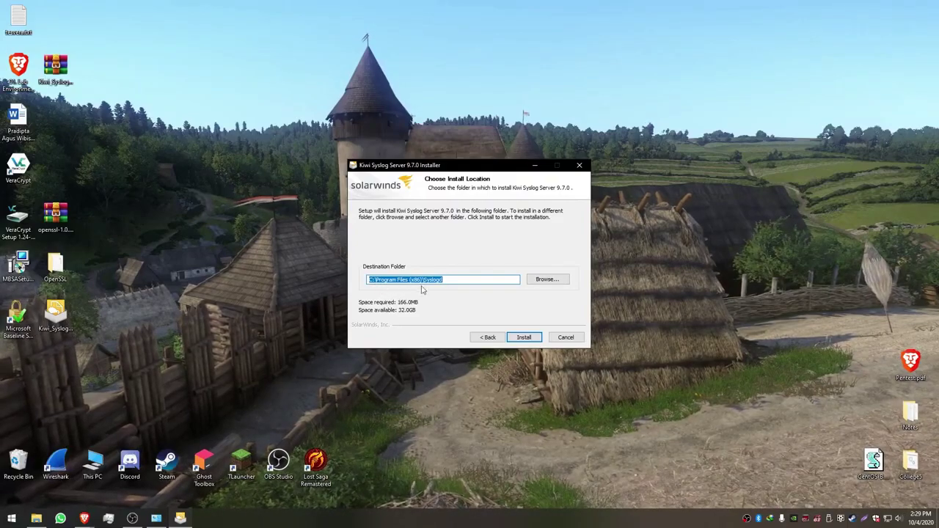
{"action": "left_click", "coordinate": [524, 338]}
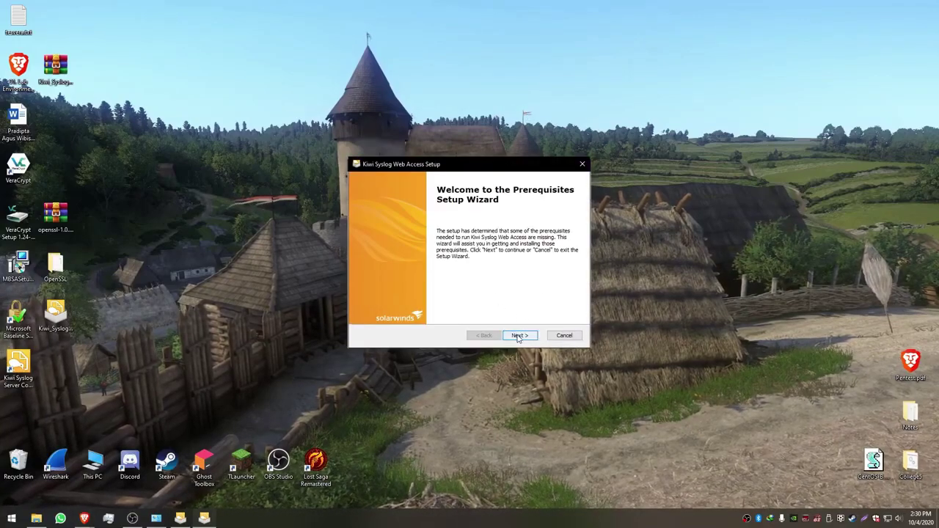
- Install the missing Web Access prerequisites and finish setup without launching Kiwi Syslog Server 9.7.0
{"action": "left_click", "coordinate": [519, 335]}
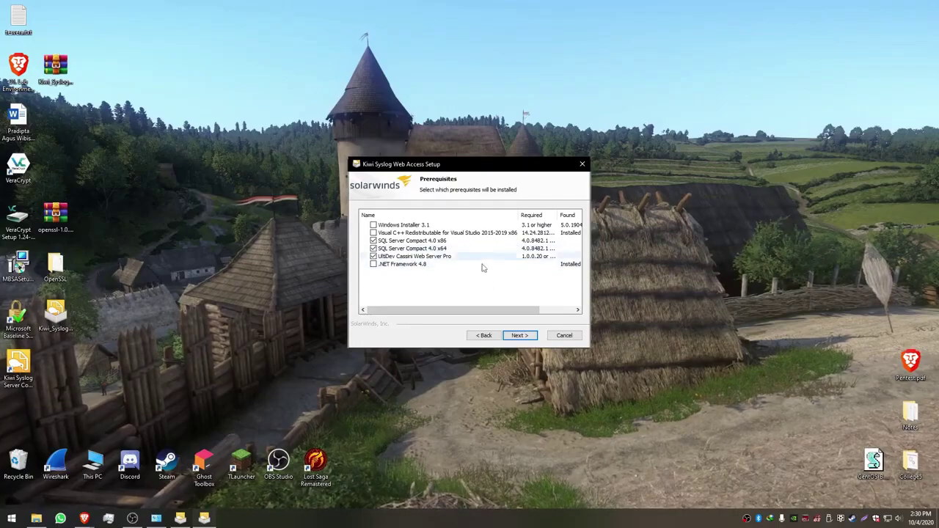
{"action": "left_click_drag", "start_coordinate": [452, 316], "coordinate": [431, 317]}
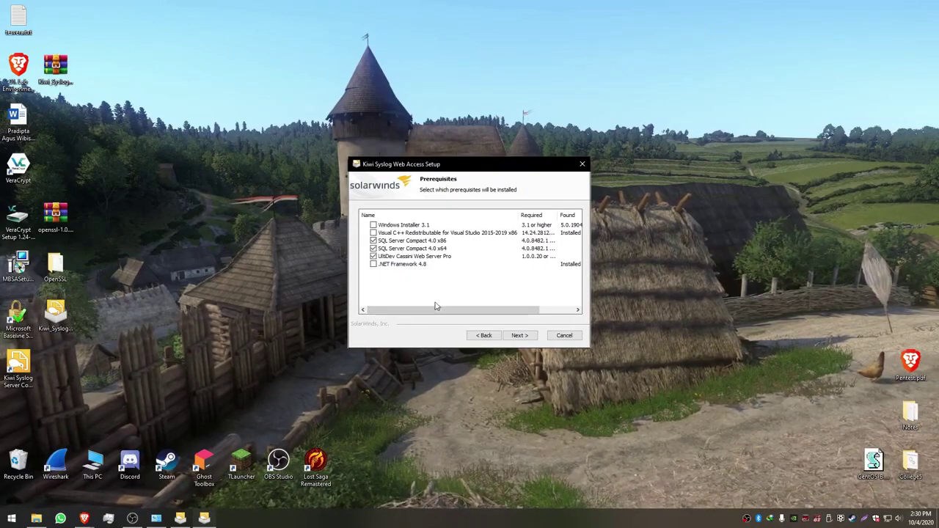
{"action": "left_click", "coordinate": [522, 336]}
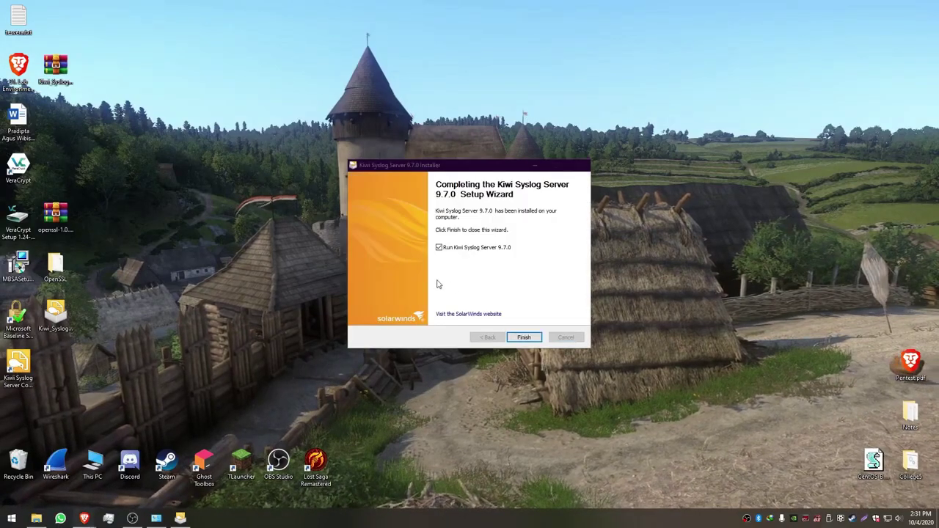
{"action": "left_click", "coordinate": [472, 248]}
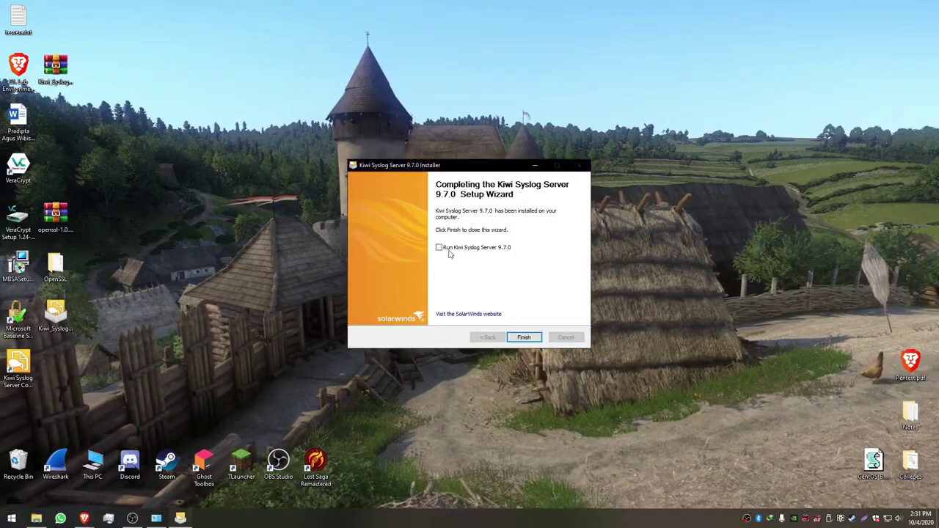
{"action": "left_click", "coordinate": [524, 338]}
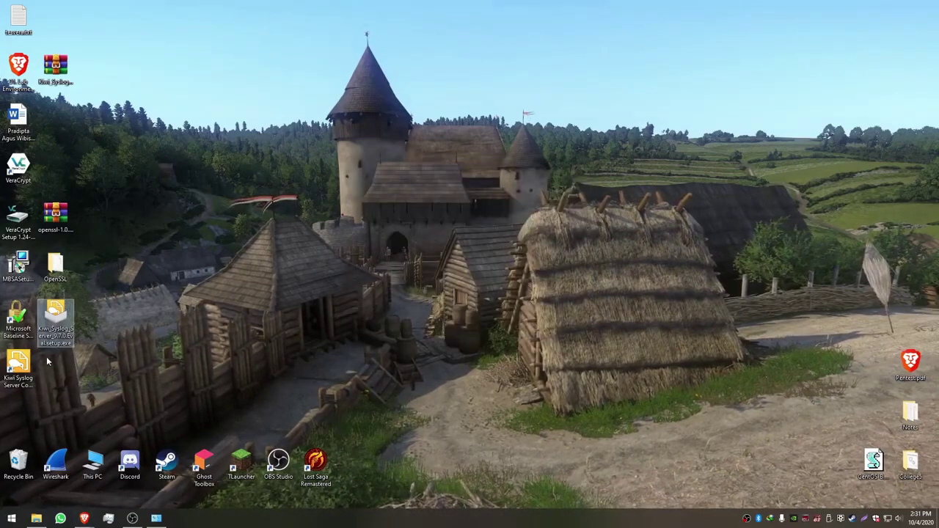
{"action": "left_click", "coordinate": [20, 365]}
- Launch the Kiwi Syslog Server Console, dismiss the free-trial splash, and open File > Setup
{"action": "double_click", "coordinate": [20, 364]}
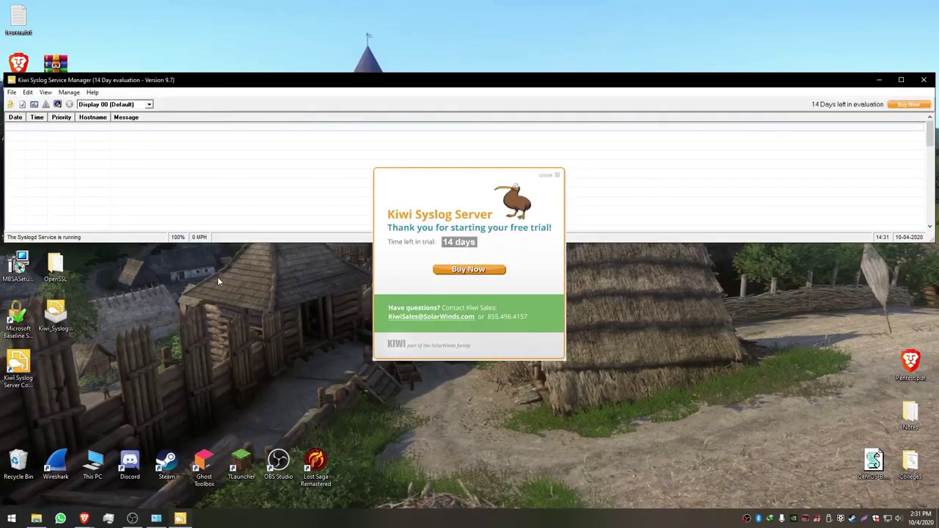
{"action": "left_click", "coordinate": [556, 176]}
{"action": "left_click", "coordinate": [11, 91]}
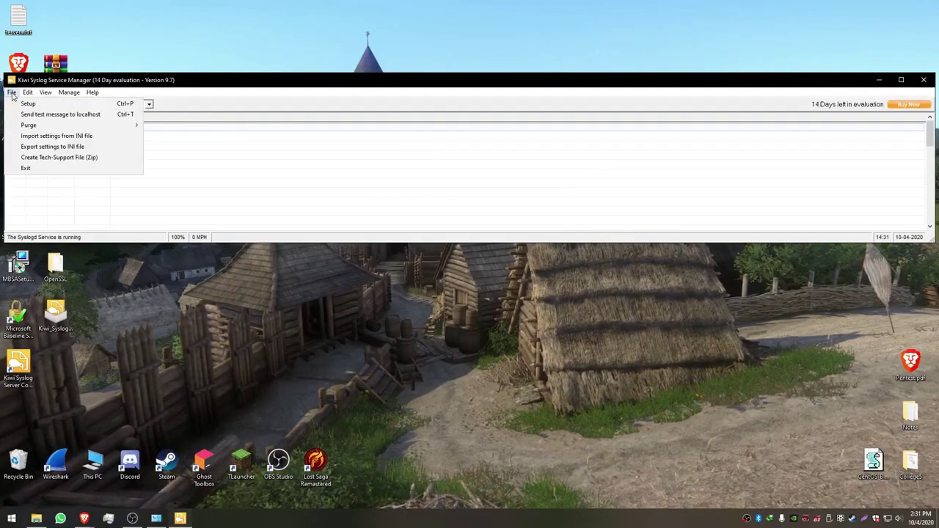
{"action": "left_click", "coordinate": [19, 103]}
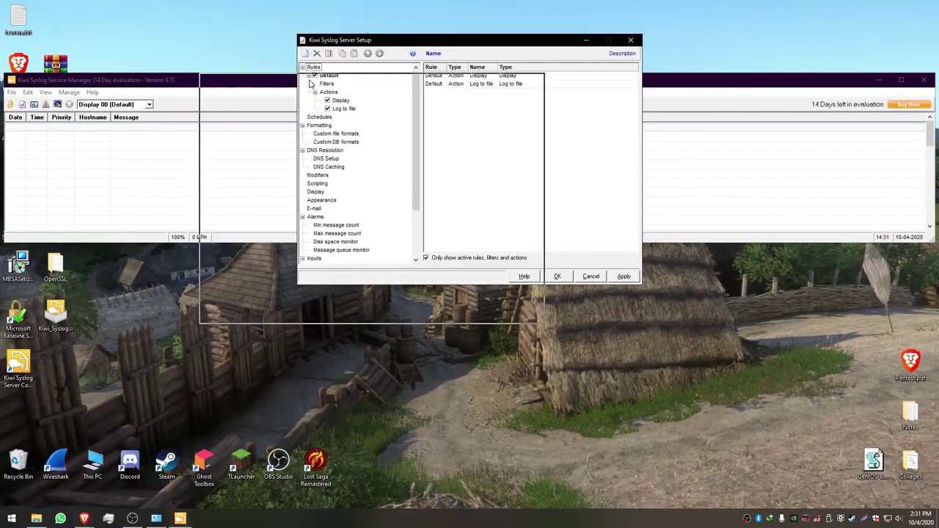
{"action": "left_click_drag", "start_coordinate": [402, 47], "coordinate": [305, 86]}
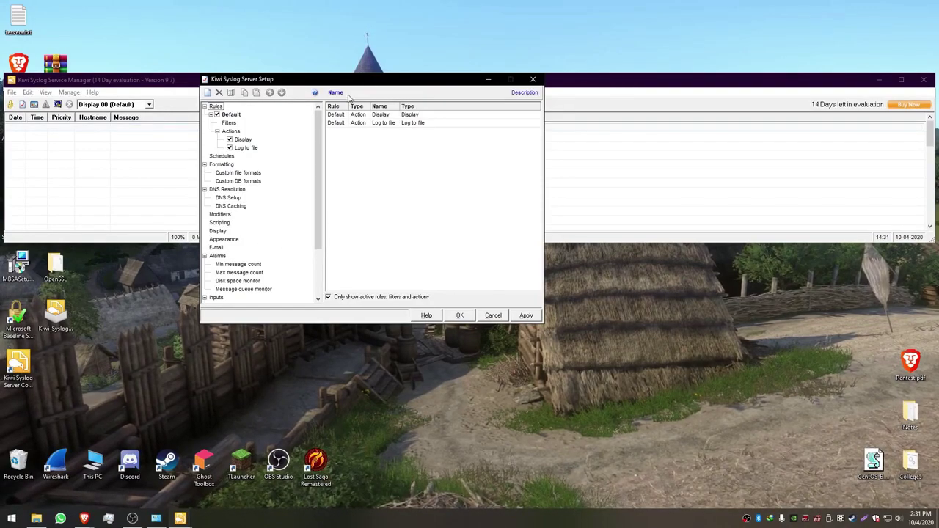
{"action": "scroll", "coordinate": [320, 190], "scroll_direction": "down", "scroll_amount": 3}
- Apply UDP listening on port 514, then enable and apply TCP Syslog listening on port 1468
{"action": "left_click", "coordinate": [219, 239]}
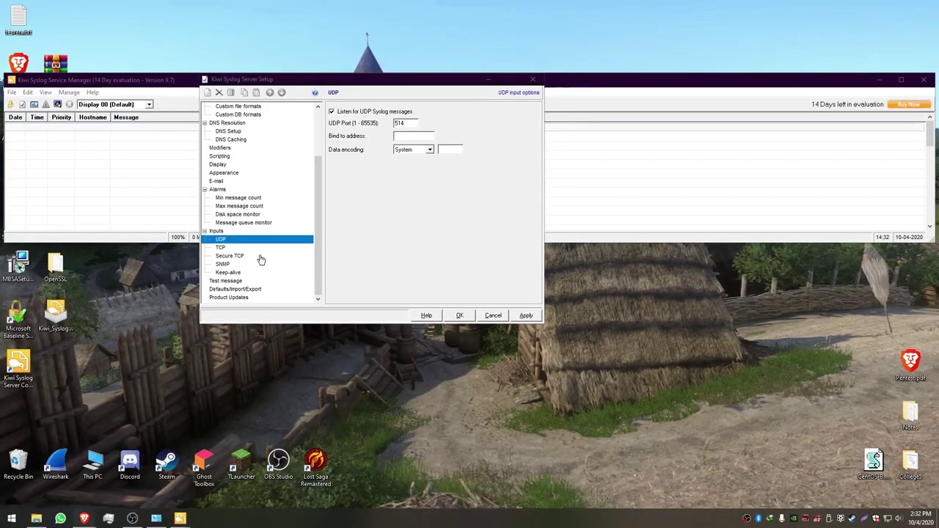
{"action": "left_click", "coordinate": [526, 315]}
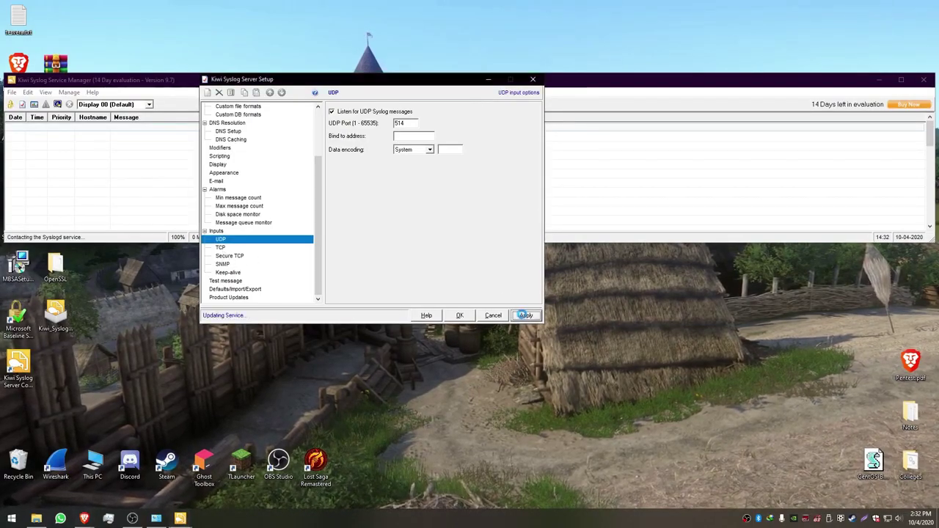
{"action": "left_click", "coordinate": [222, 248]}
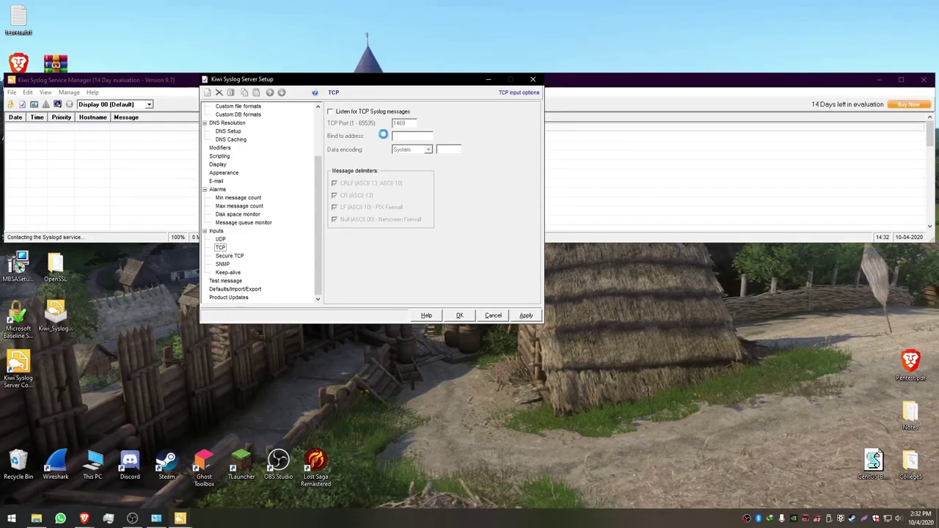
{"action": "left_click", "coordinate": [332, 112]}
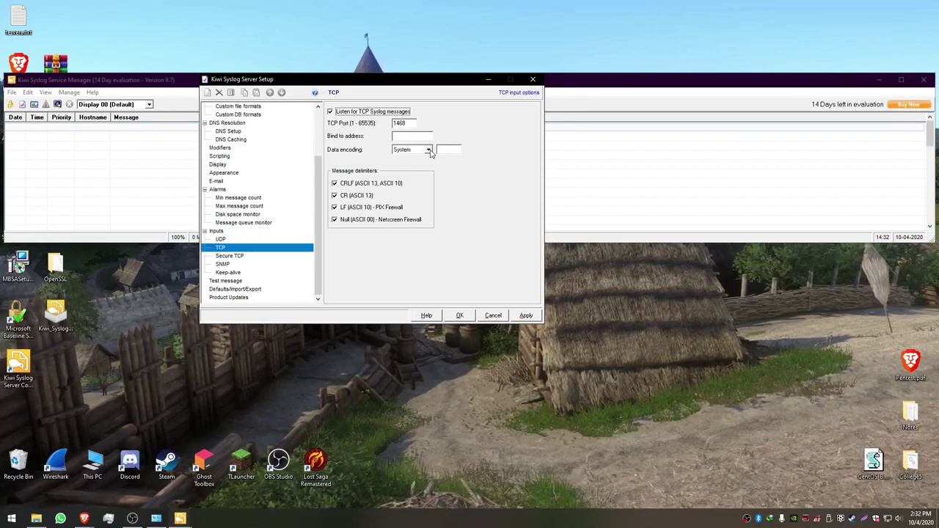
{"action": "left_click", "coordinate": [523, 316]}
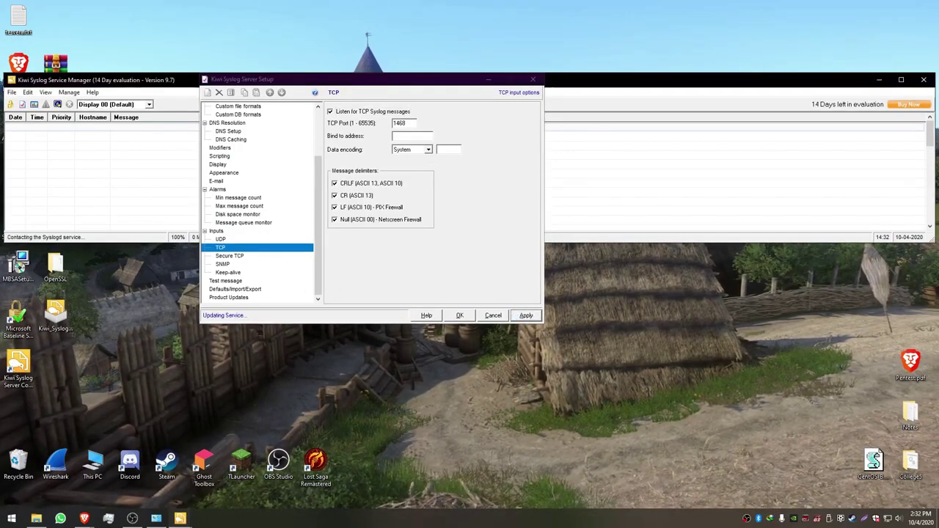
- Enable SNMP trap listening on port 162 and apply it to the Syslogd service
{"action": "left_click", "coordinate": [223, 265]}
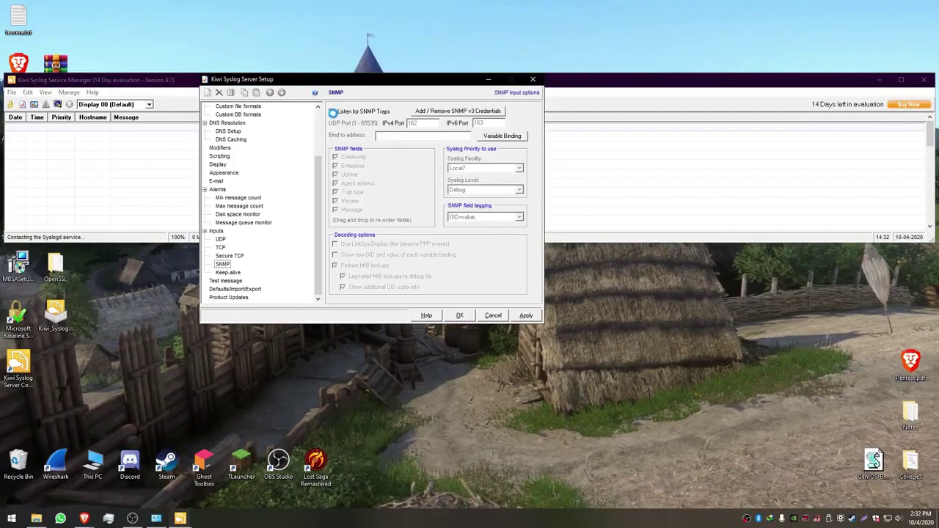
{"action": "left_click", "coordinate": [332, 112]}
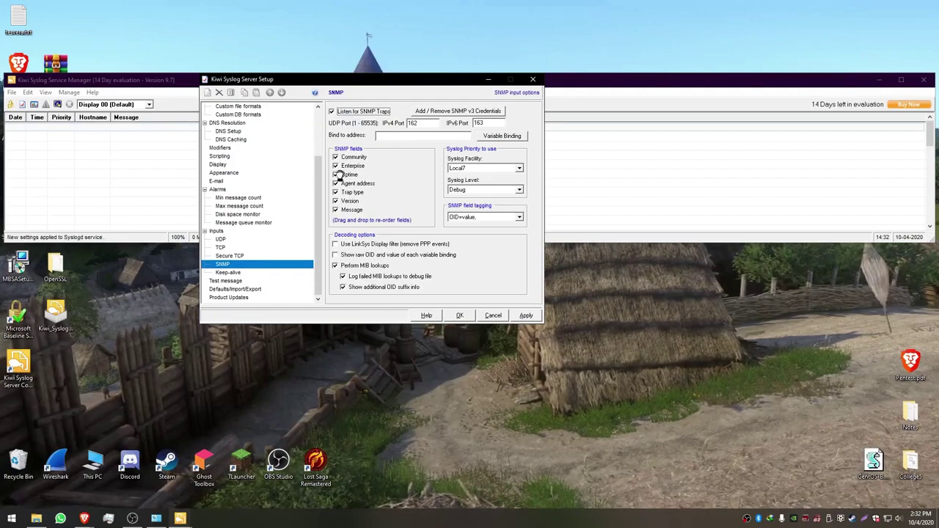
{"action": "left_click", "coordinate": [15, 301]}
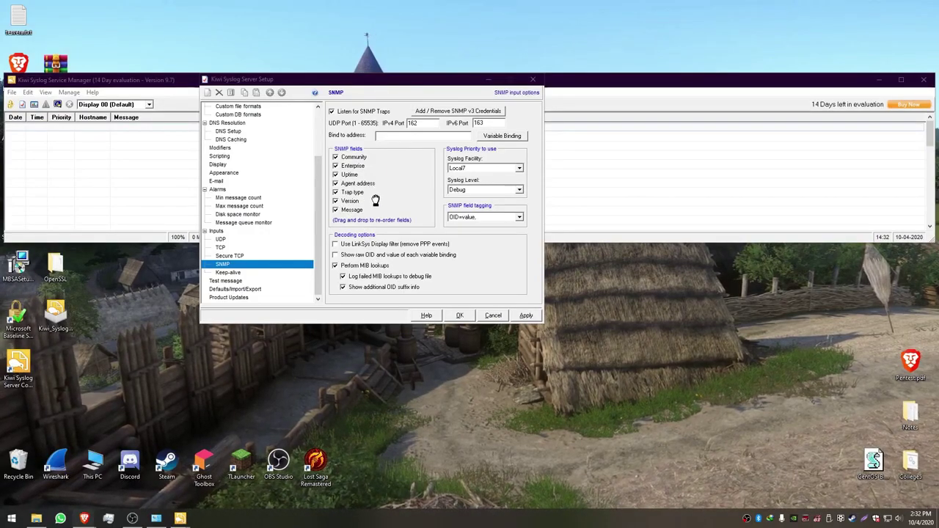
{"action": "left_click", "coordinate": [526, 316]}
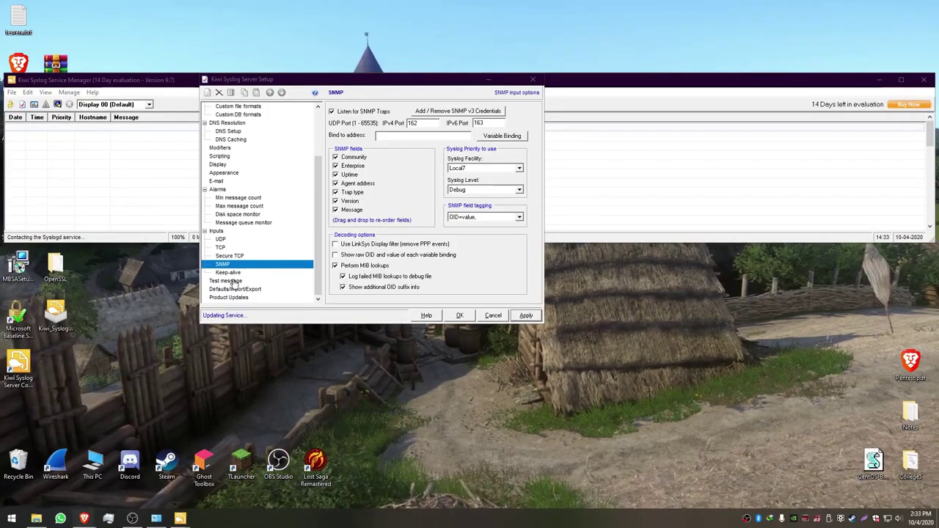
{"action": "left_click", "coordinate": [308, 270]}
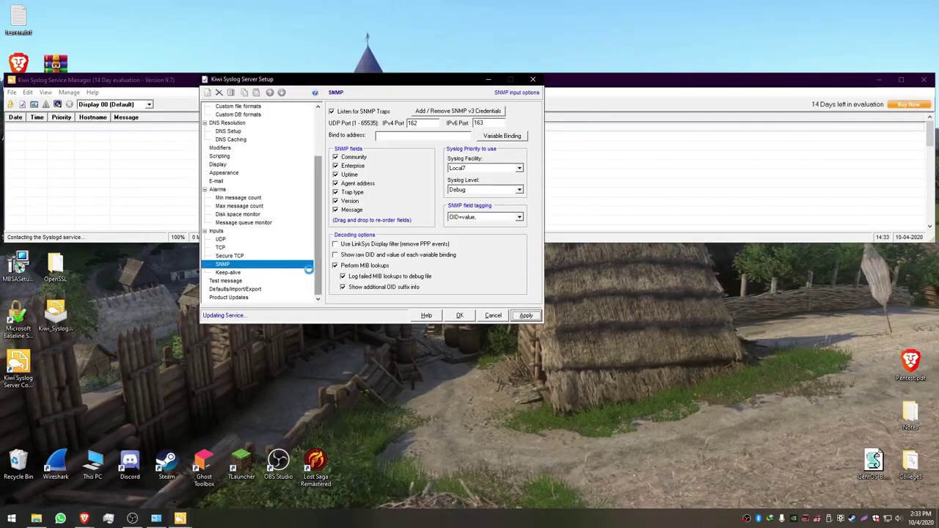
{"action": "left_click", "coordinate": [227, 273]}
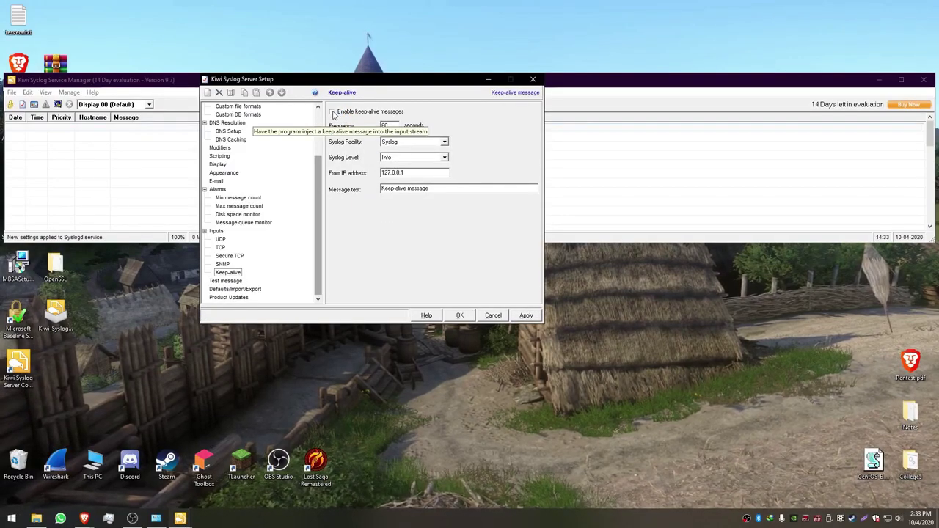
- Enable keep-alive messages every 20 seconds and begin entering a 192.168 From IP address
{"action": "left_click", "coordinate": [333, 113]}
{"action": "key", "text": "Tab"}
{"action": "type", "text": "20"}
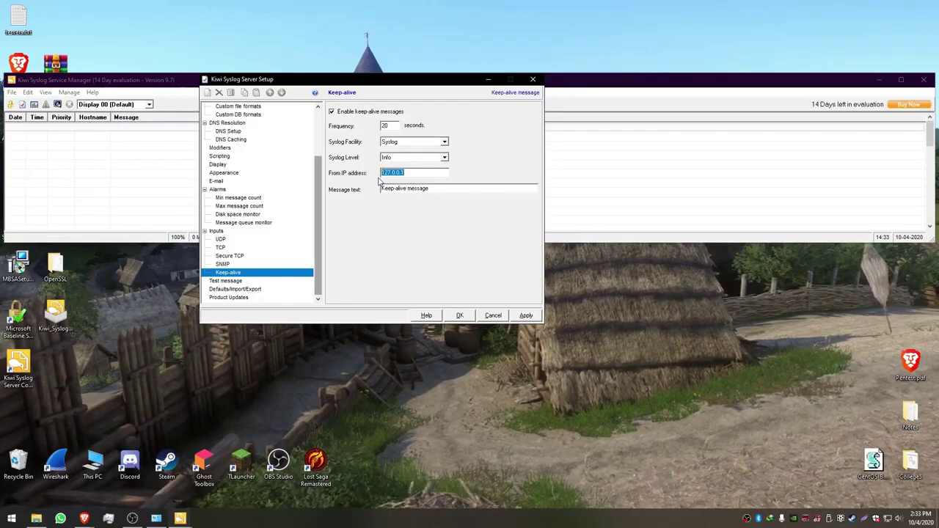
{"action": "type", "text": "19"}
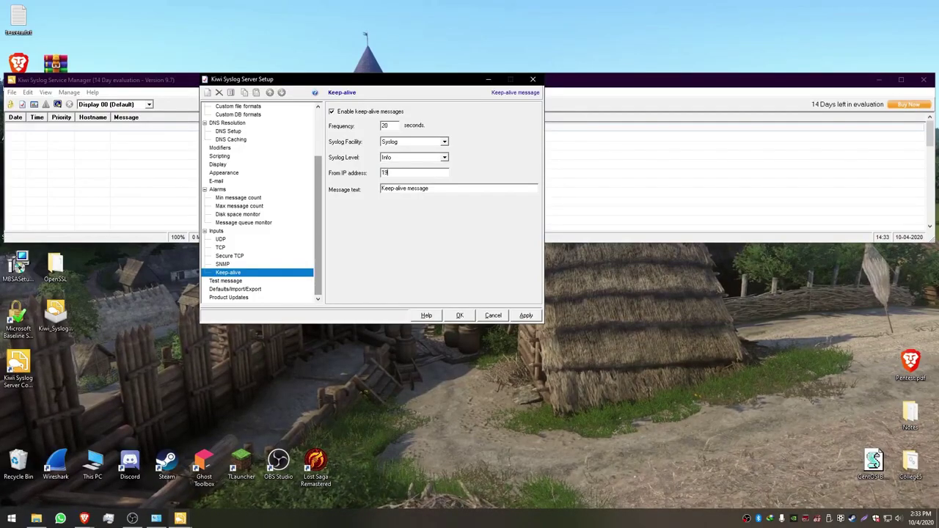
{"action": "type", "text": "2.168"}
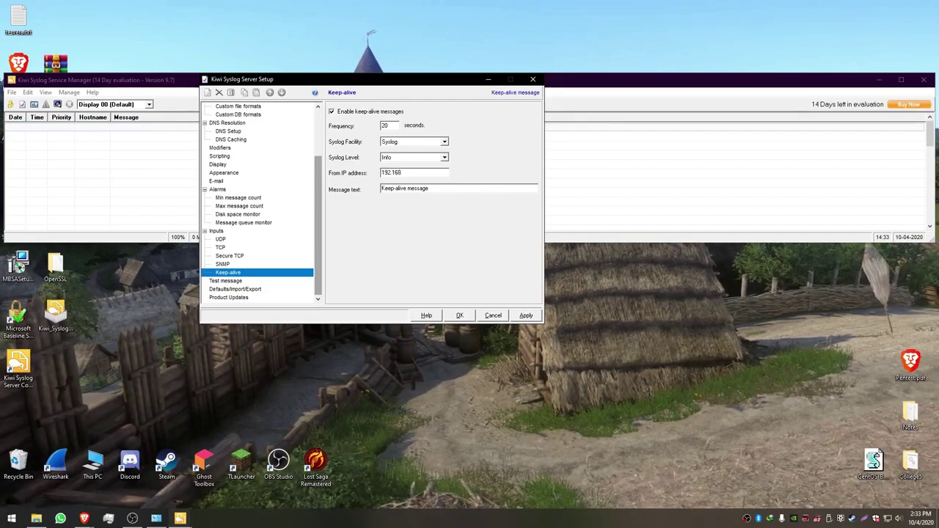
- Run ipconfig in Command Prompt to find this machine's IPv4 address, 192.168.0.27
{"action": "key", "text": "super+r"}
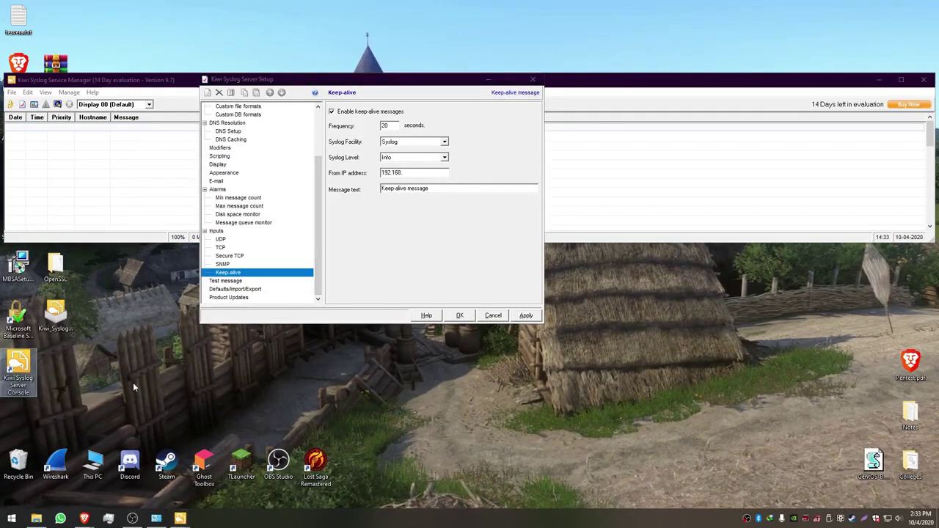
{"action": "type", "text": "cmd"}
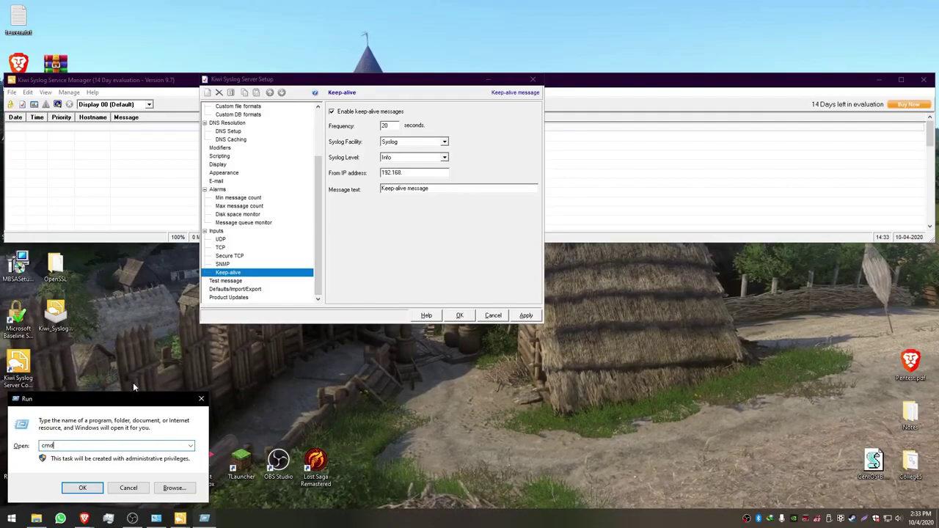
{"action": "key", "text": "Return"}
{"action": "type", "text": "ipconfi"}
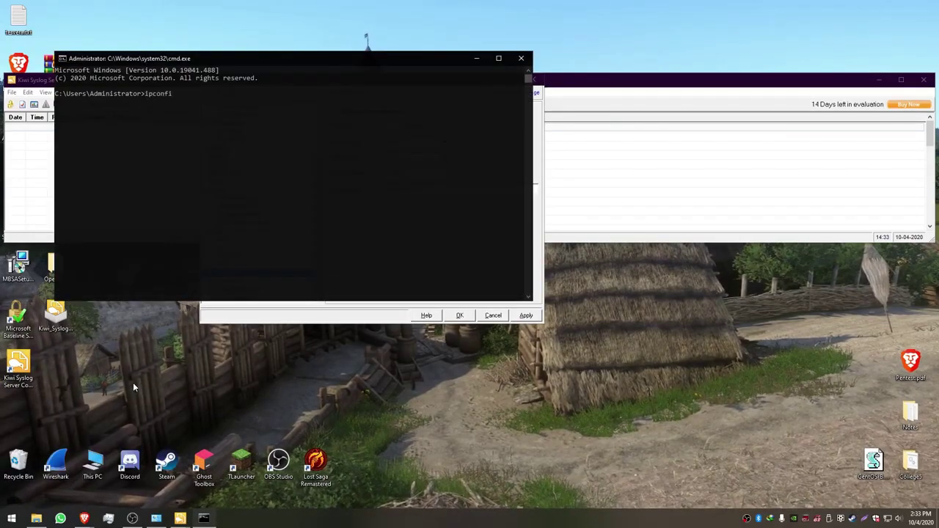
{"action": "type", "text": "g"}
{"action": "key", "text": "Return"}
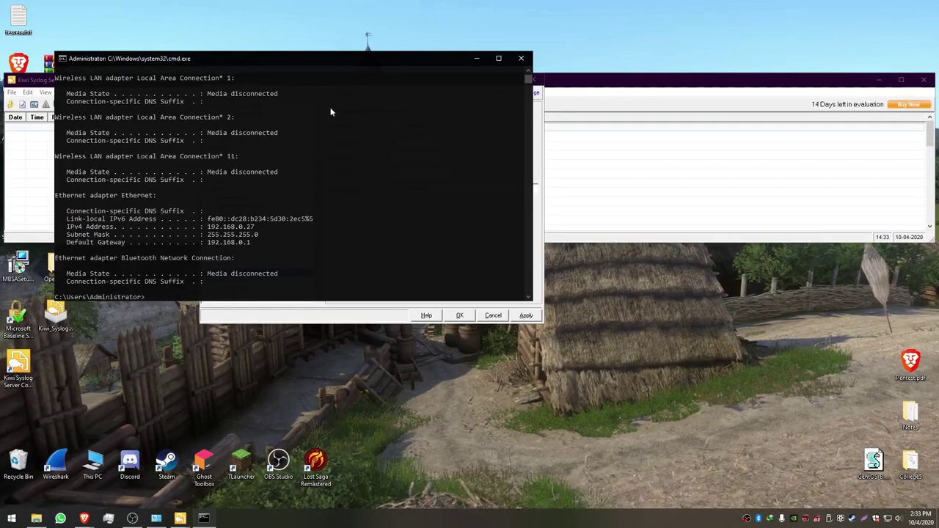
{"action": "left_click_drag", "start_coordinate": [271, 62], "coordinate": [223, 51]}
- Set keep-alive From IP to 192.168.0.27, append '(Test Syslog)' to the message, then apply and close setup
{"action": "left_click", "coordinate": [473, 53]}
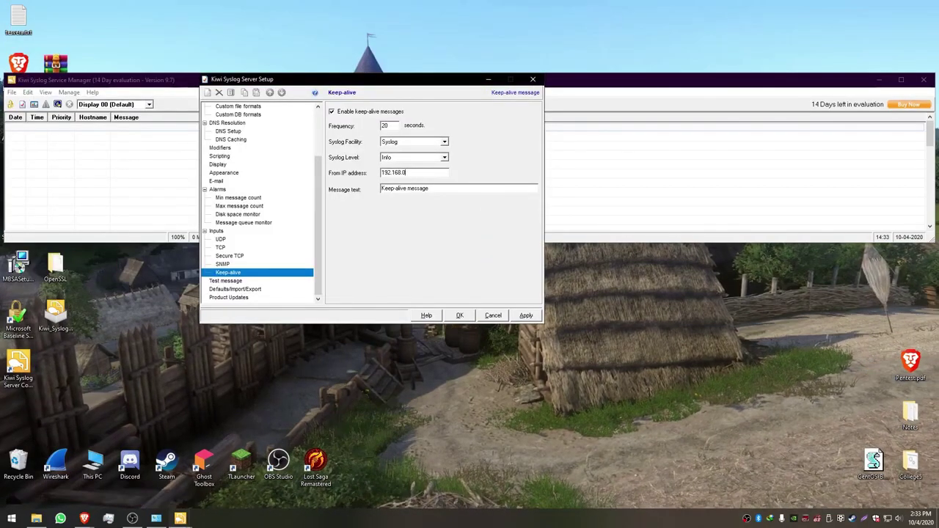
{"action": "type", "text": ".27"}
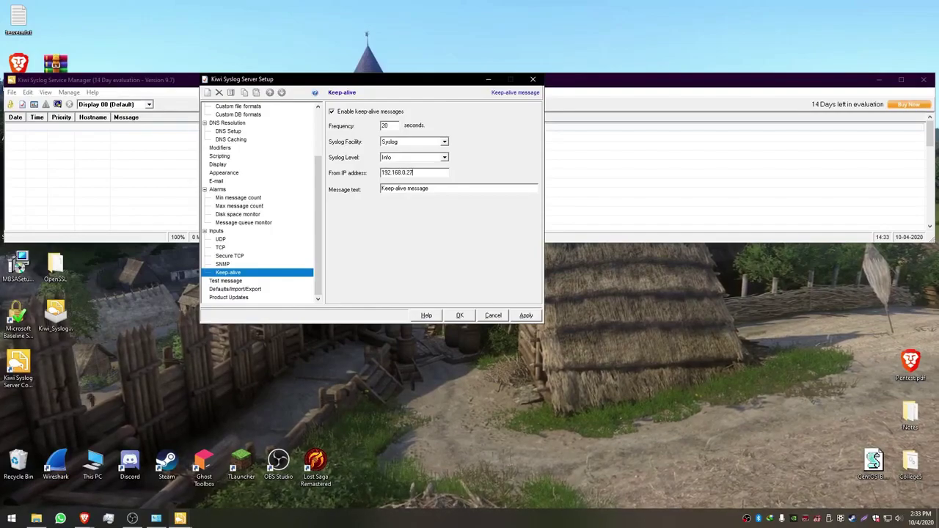
{"action": "type", "text": " (Test Sys"}
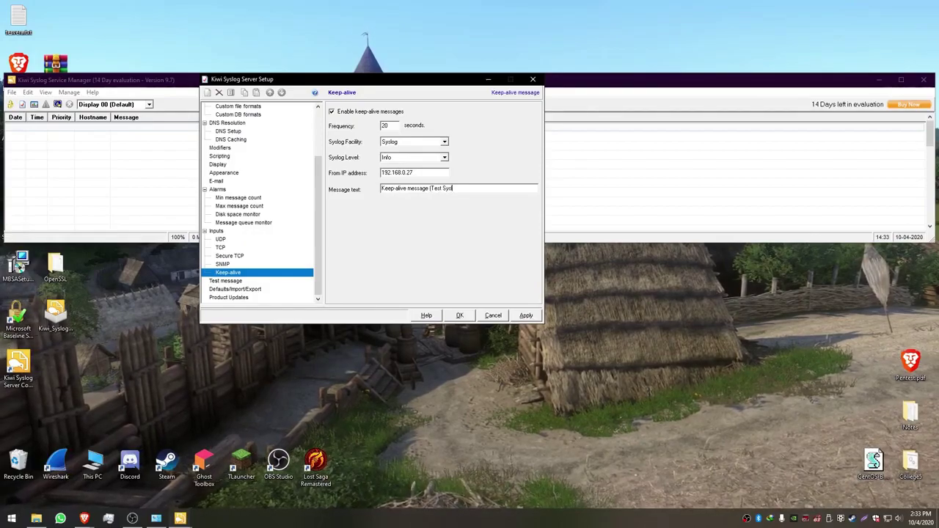
{"action": "type", "text": "log)"}
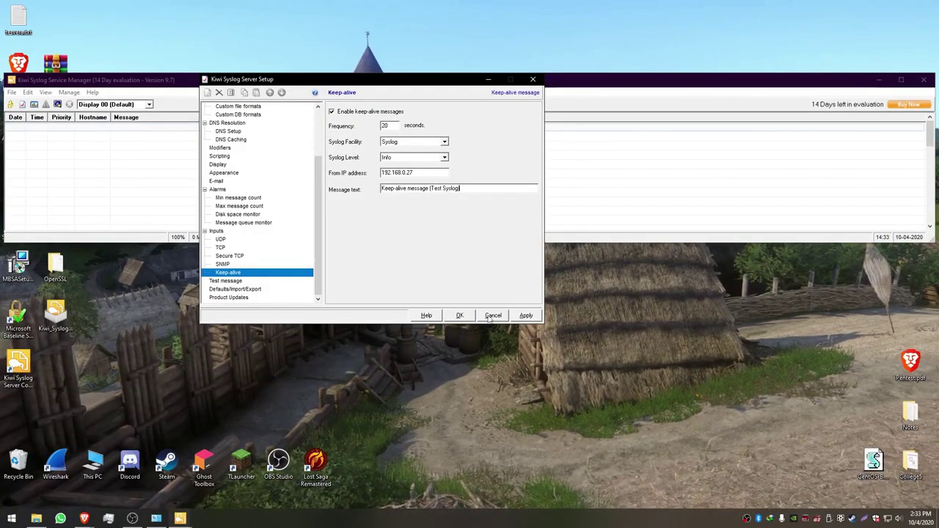
{"action": "left_click", "coordinate": [525, 315]}
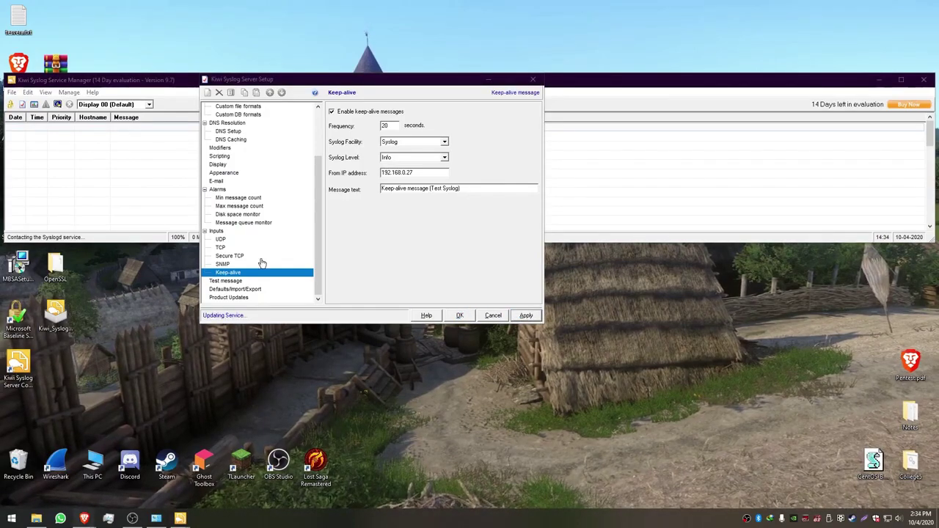
{"action": "left_click", "coordinate": [460, 316]}
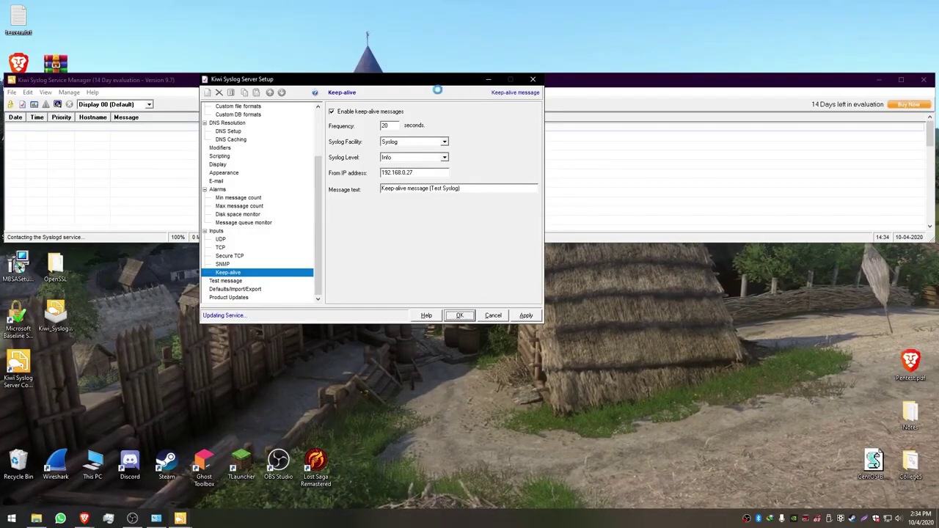
{"action": "left_click_drag", "start_coordinate": [433, 82], "coordinate": [397, 111]}
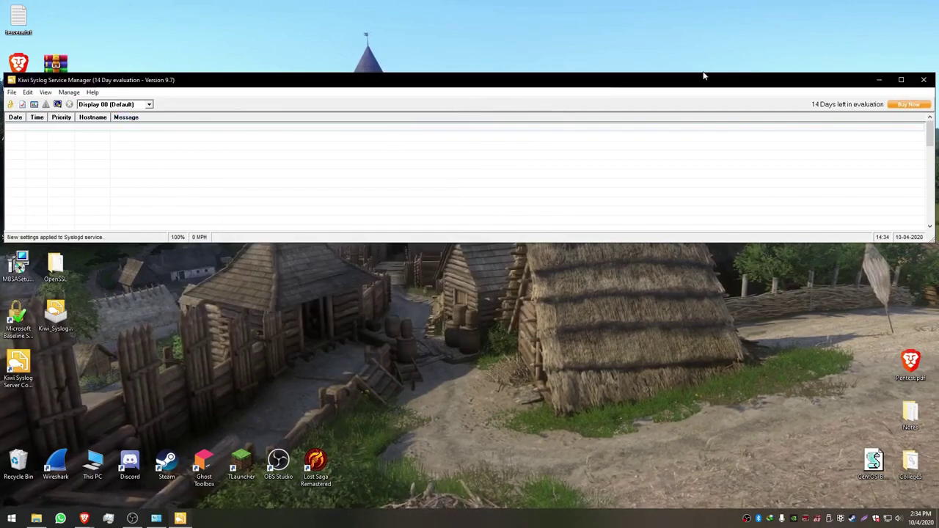
- Load the Universitas Amikom Yogyakarta home page, home.amikom.ac.id, in a new Brave tab
{"action": "left_click", "coordinate": [880, 81]}
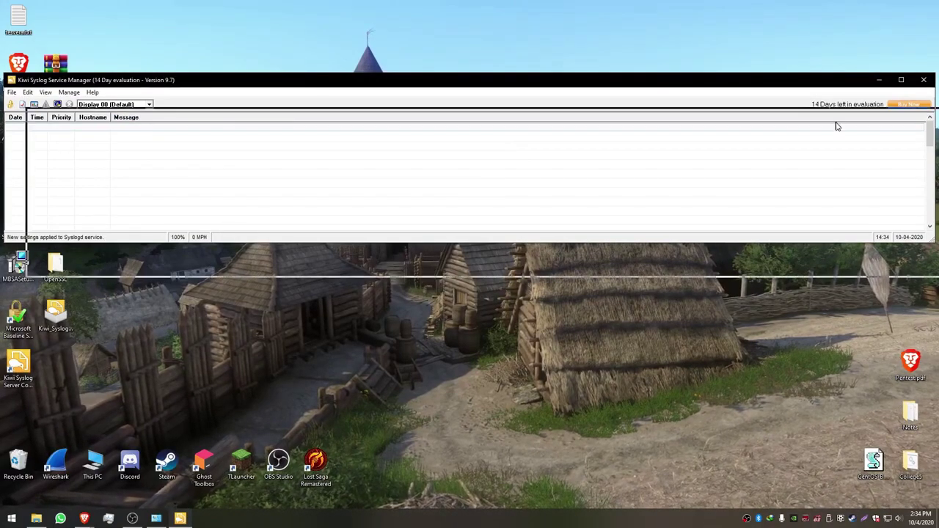
{"action": "left_click", "coordinate": [85, 519]}
{"action": "left_click", "coordinate": [127, 8]}
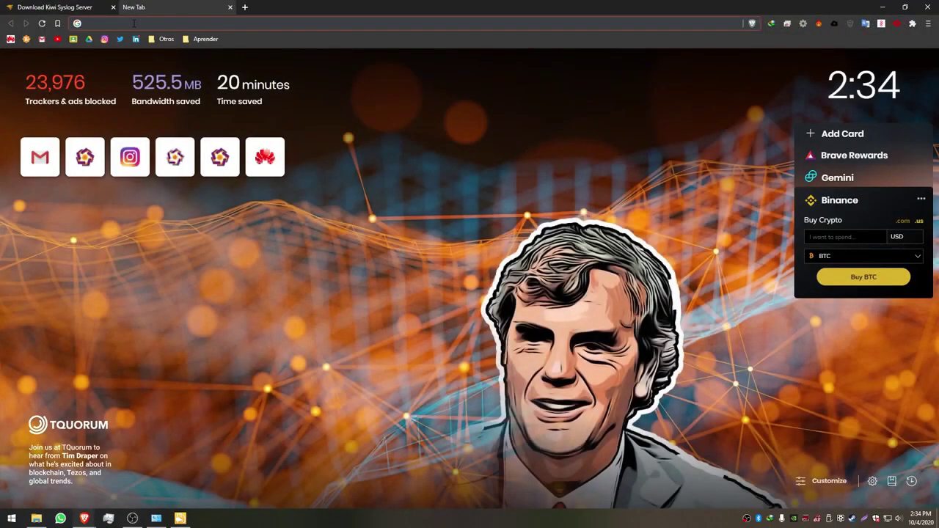
{"action": "type", "text": "amikom.ac.id"}
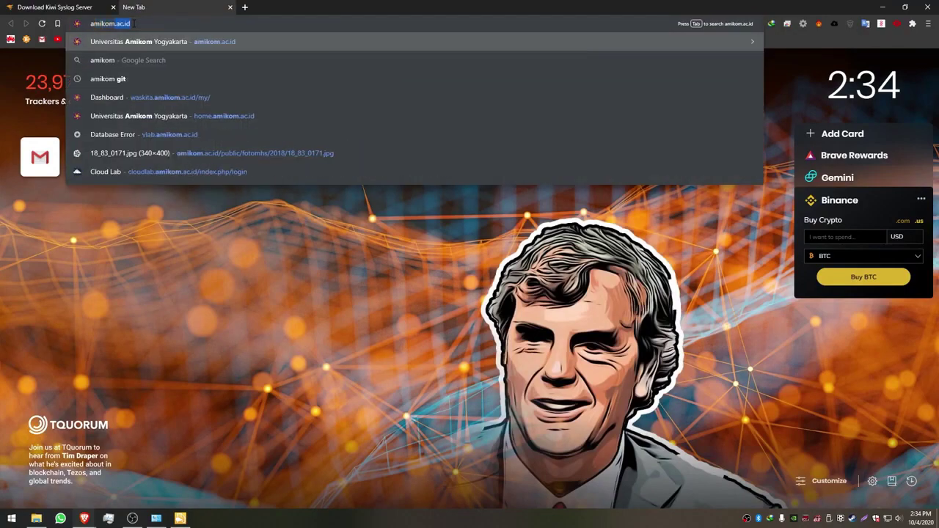
{"action": "left_click", "coordinate": [151, 43]}
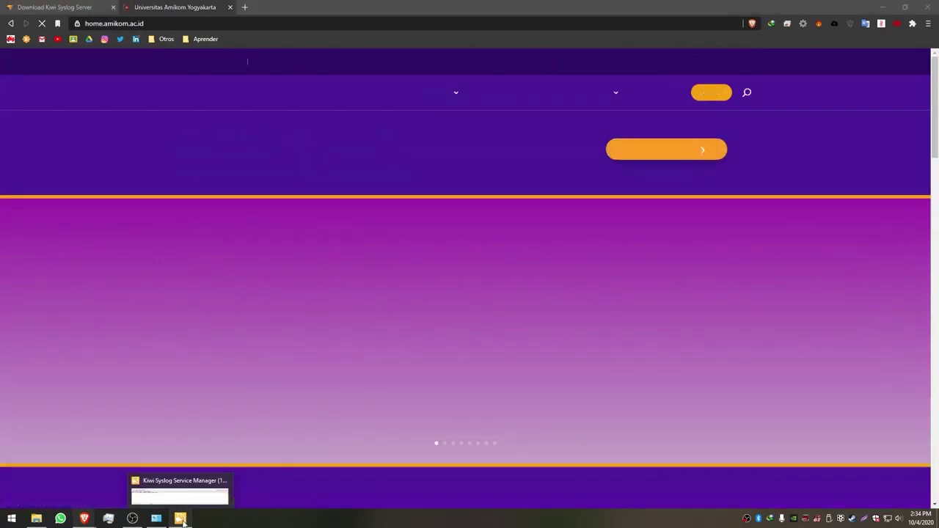
- Bring the Kiwi Syslog Service Manager log back on top and shift it down slightly
{"action": "left_click", "coordinate": [181, 519]}
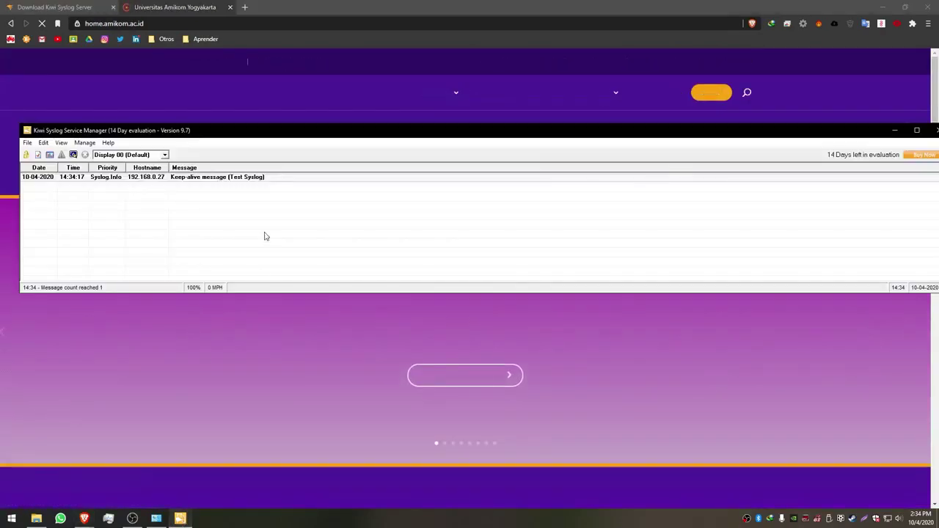
{"action": "left_click_drag", "start_coordinate": [202, 131], "coordinate": [189, 168]}
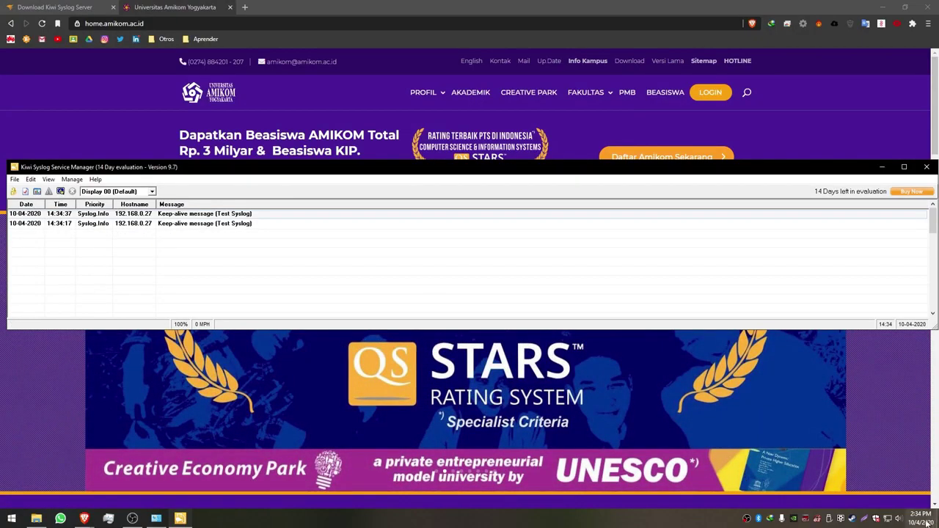
{"action": "mouse_move", "coordinate": [927, 523]}
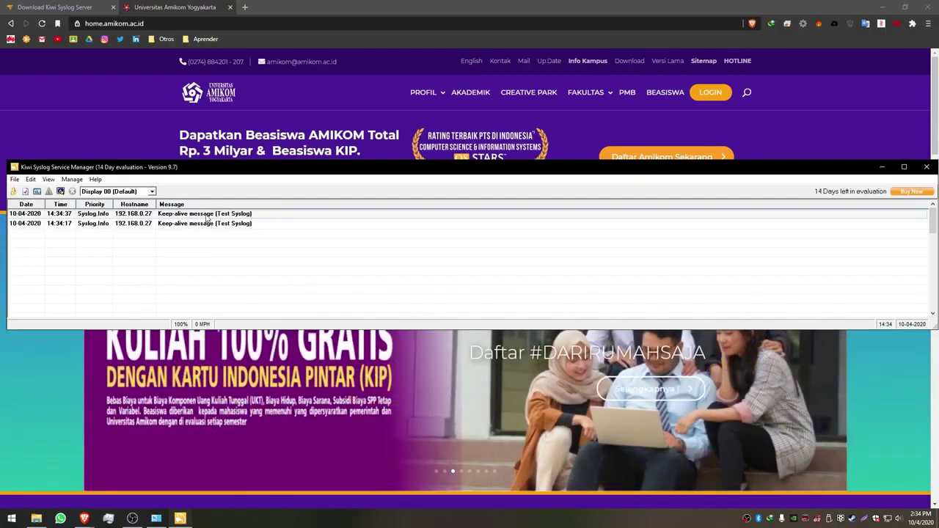
- Minimize Brave and position the Kiwi Service Manager log window fully on screen
{"action": "left_click_drag", "start_coordinate": [211, 168], "coordinate": [202, 200]}
{"action": "left_click", "coordinate": [883, 7]}
{"action": "left_click_drag", "start_coordinate": [804, 206], "coordinate": [785, 178]}
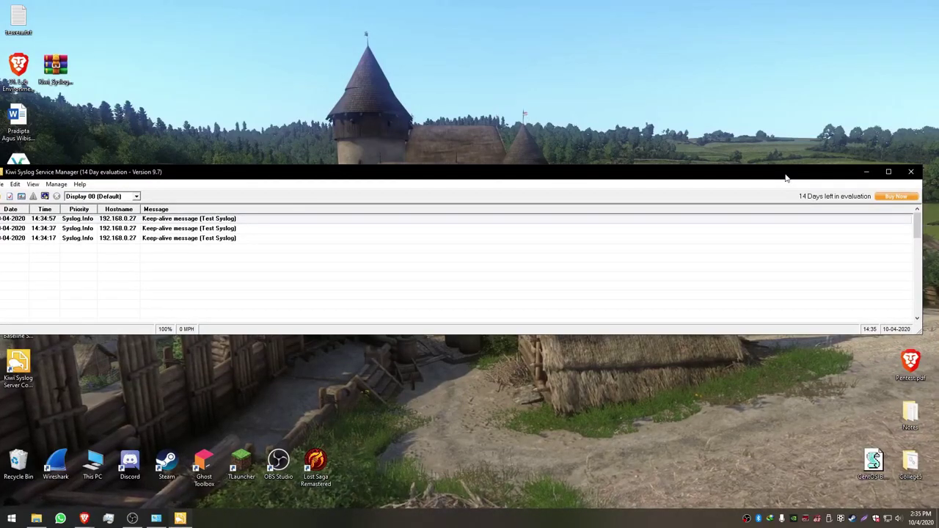
{"action": "left_click_drag", "start_coordinate": [516, 184], "coordinate": [533, 163]}
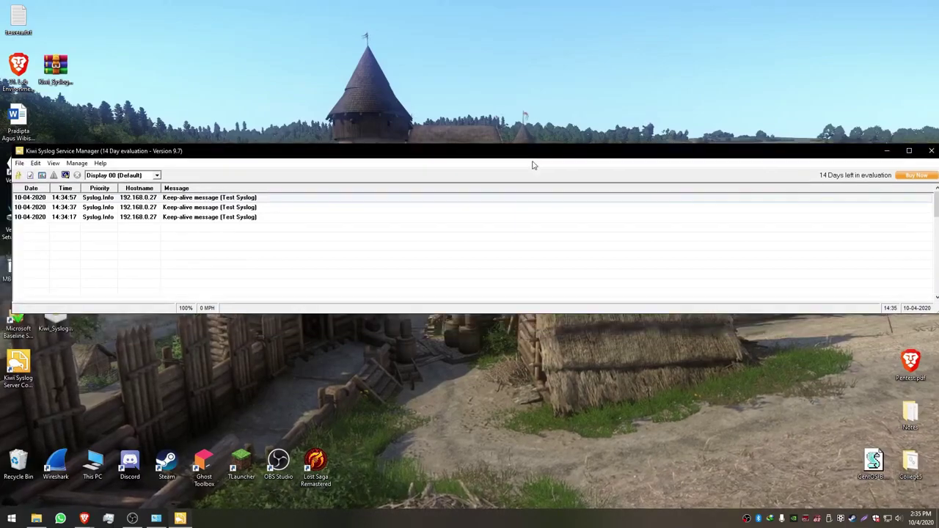